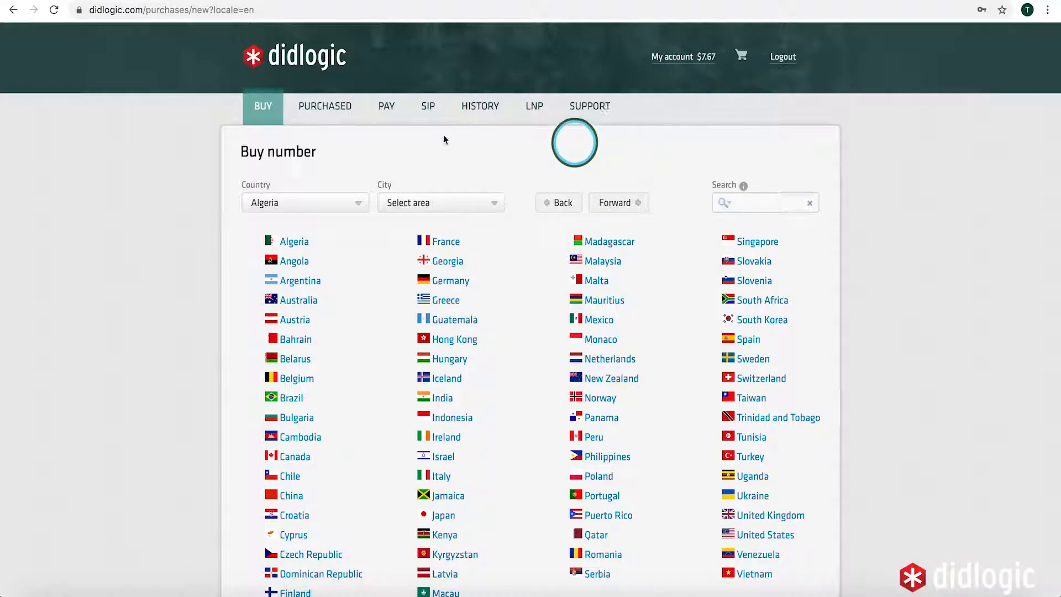
Go to Didlogic's SIP accounts page and open the Create SIP account form
click(425, 111)
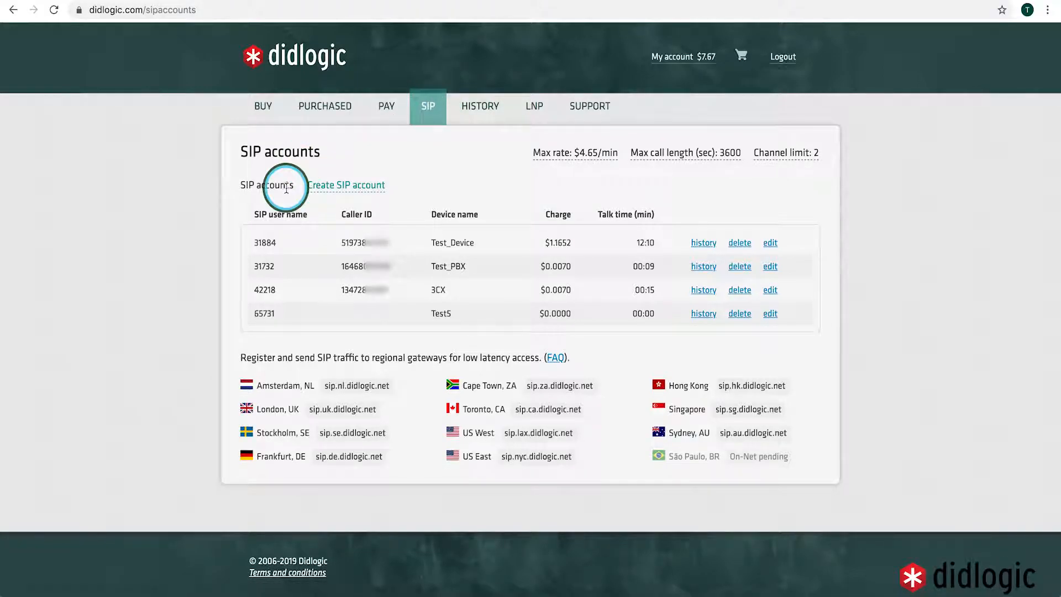
click(324, 187)
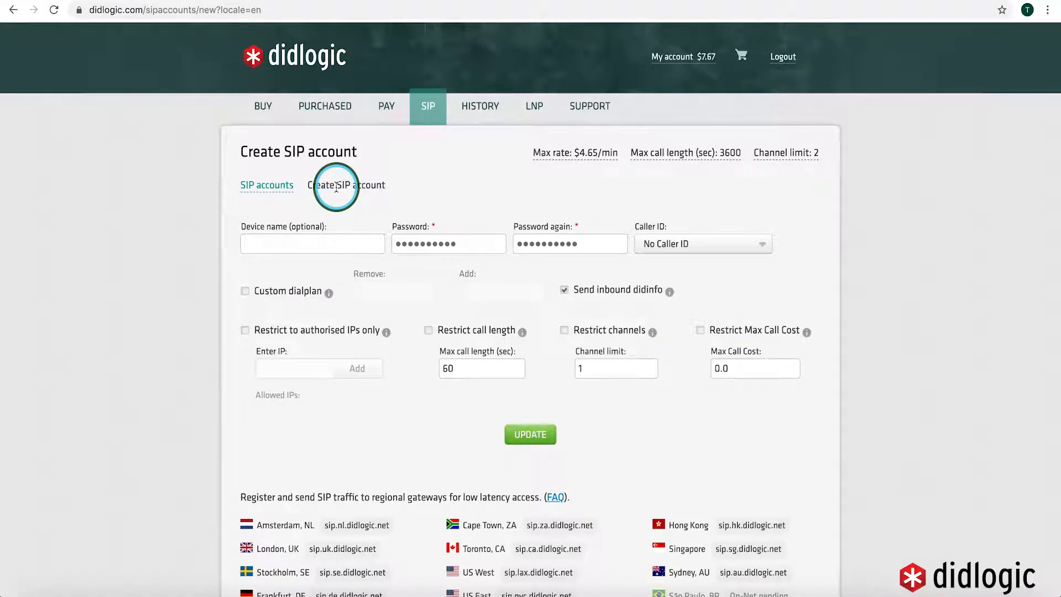
Fill in device name, both passwords and caller ID, then leave for the SIP accounts list unsaved
click(304, 242)
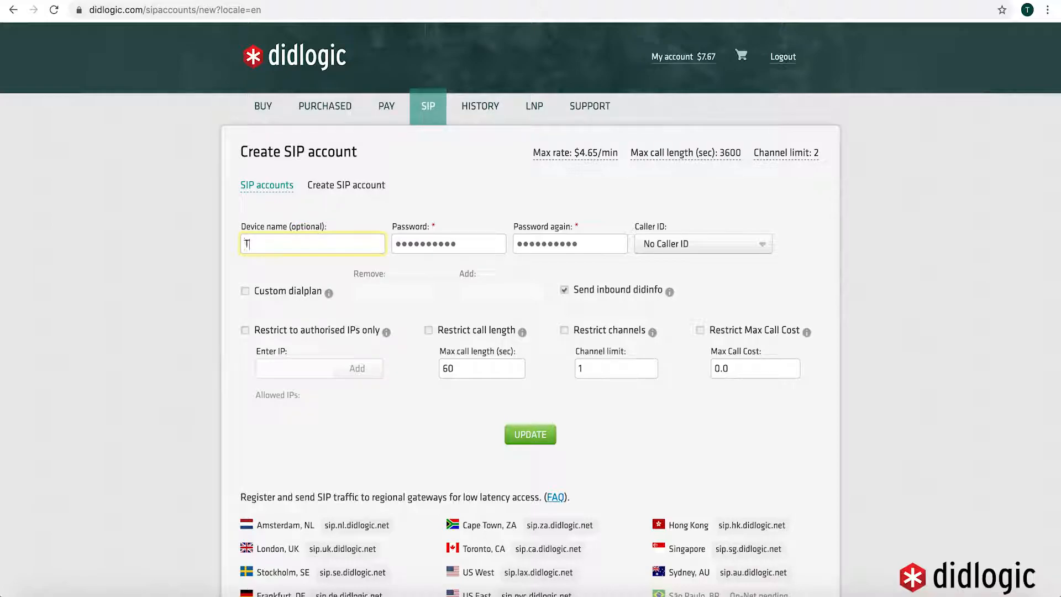
click(409, 242)
click(532, 246)
key(super+v)
click(665, 244)
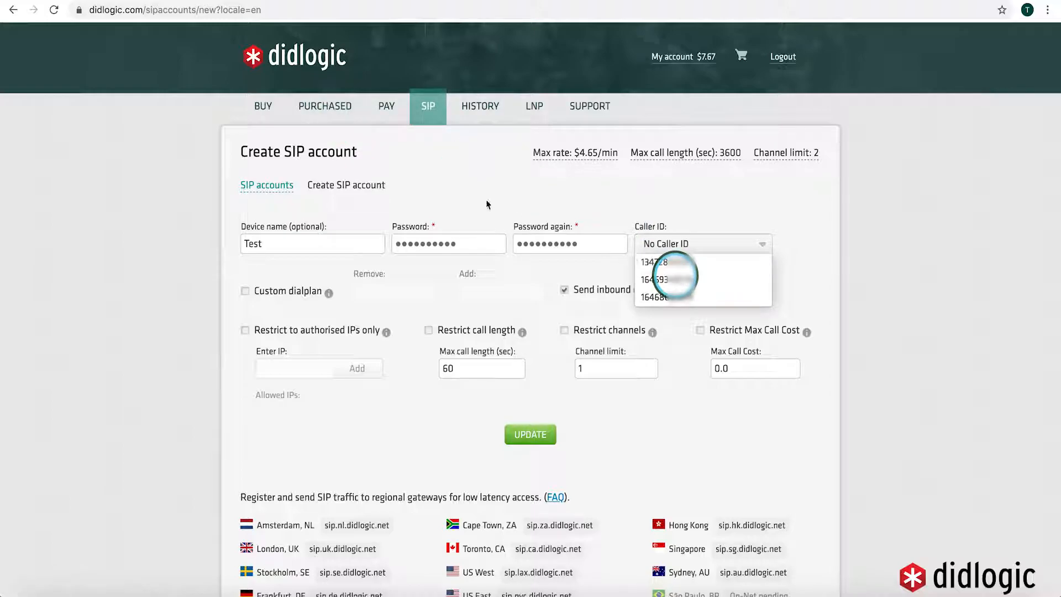
click(274, 185)
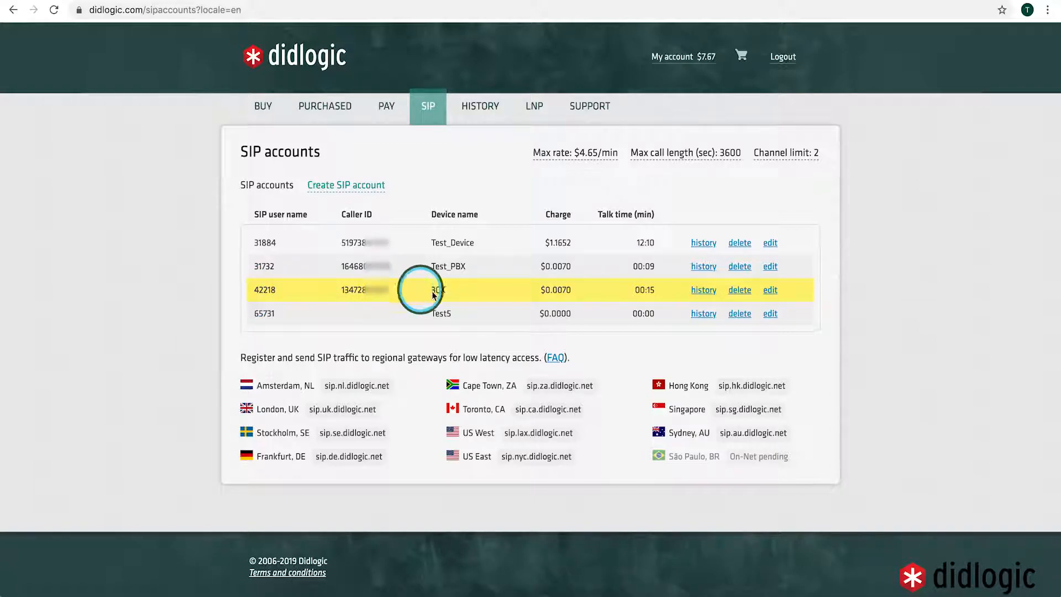
double_click(352, 289)
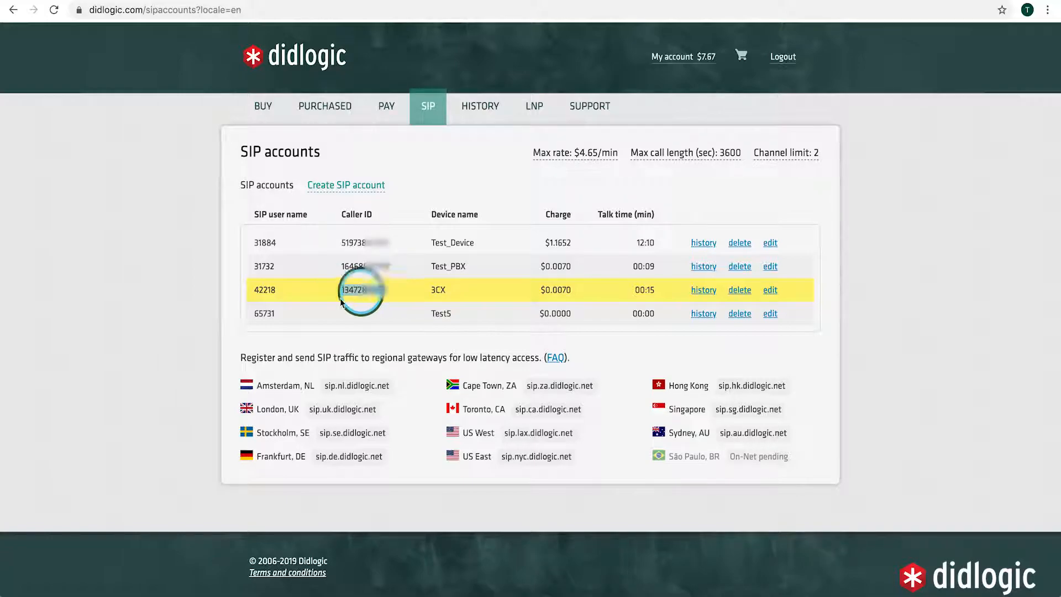
click(327, 119)
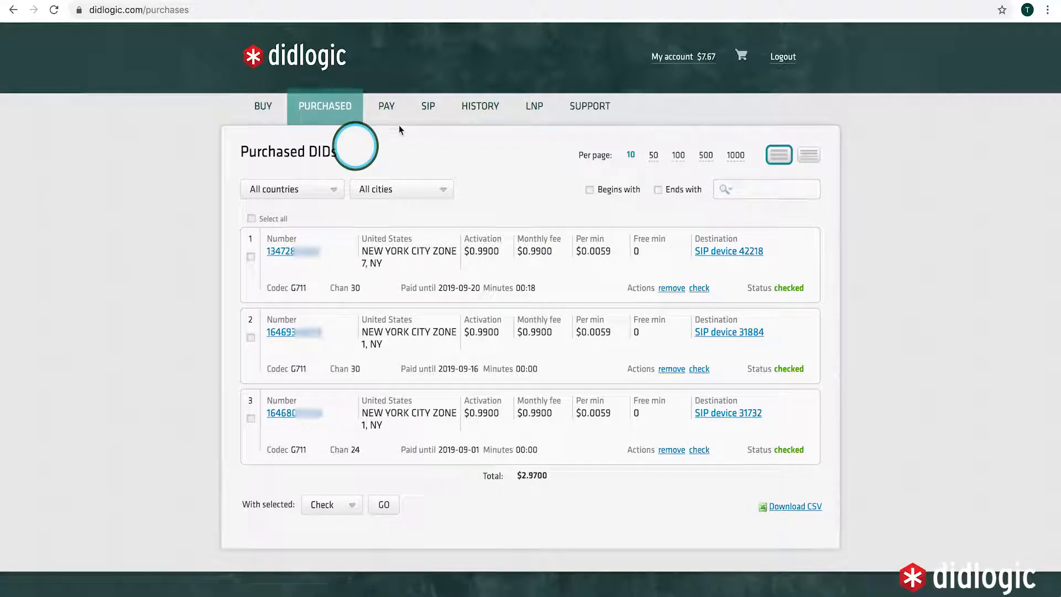
click(419, 113)
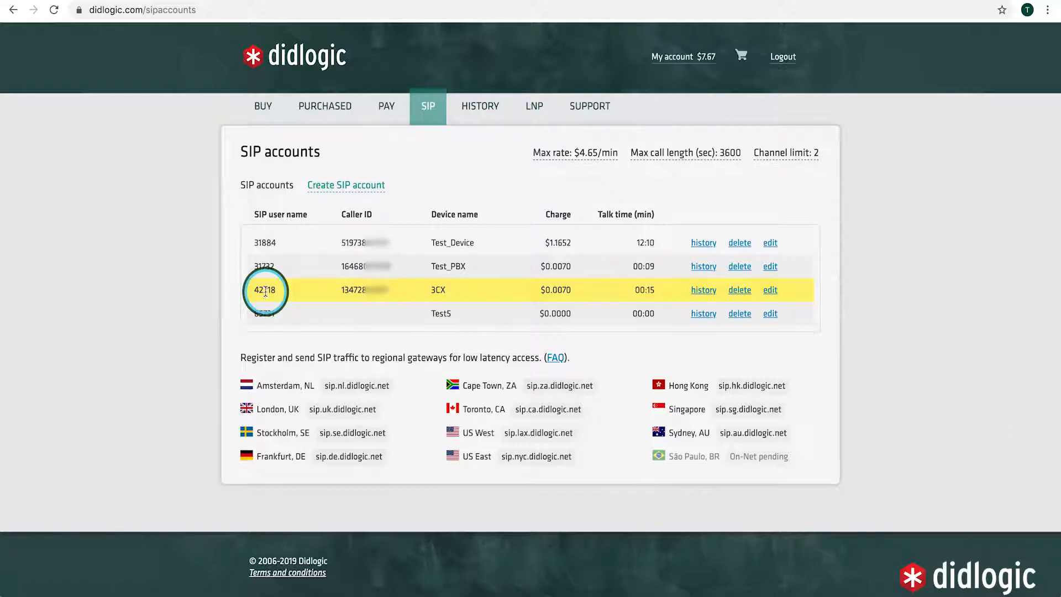
double_click(265, 291)
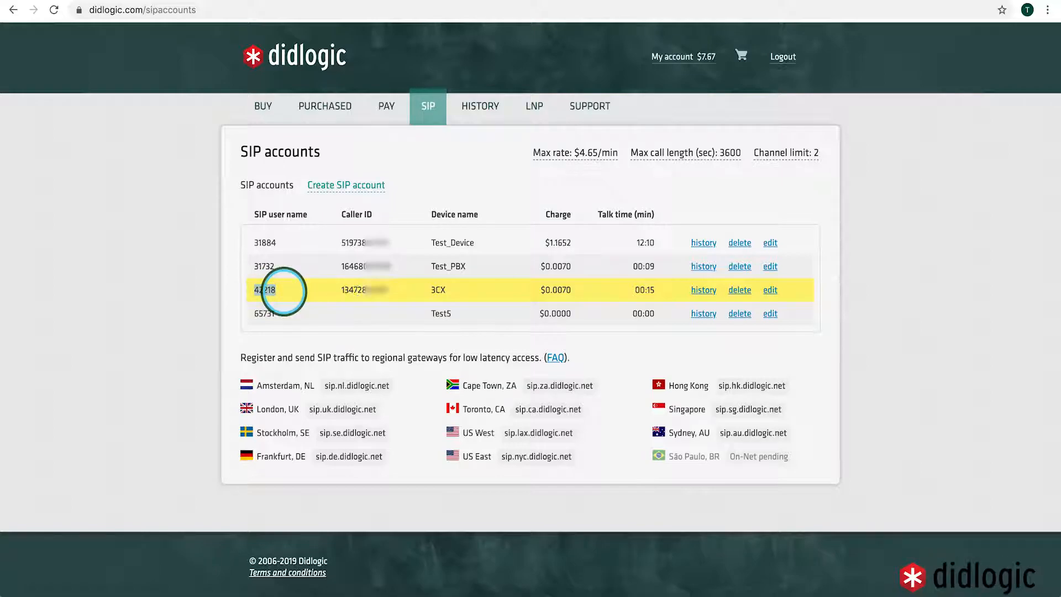
double_click(373, 291)
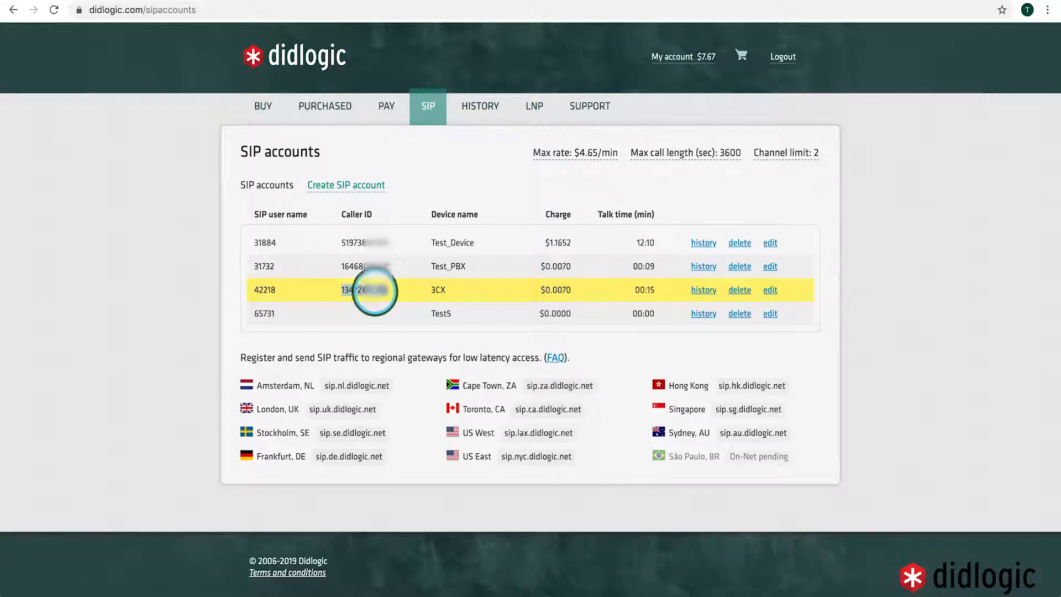
click(442, 289)
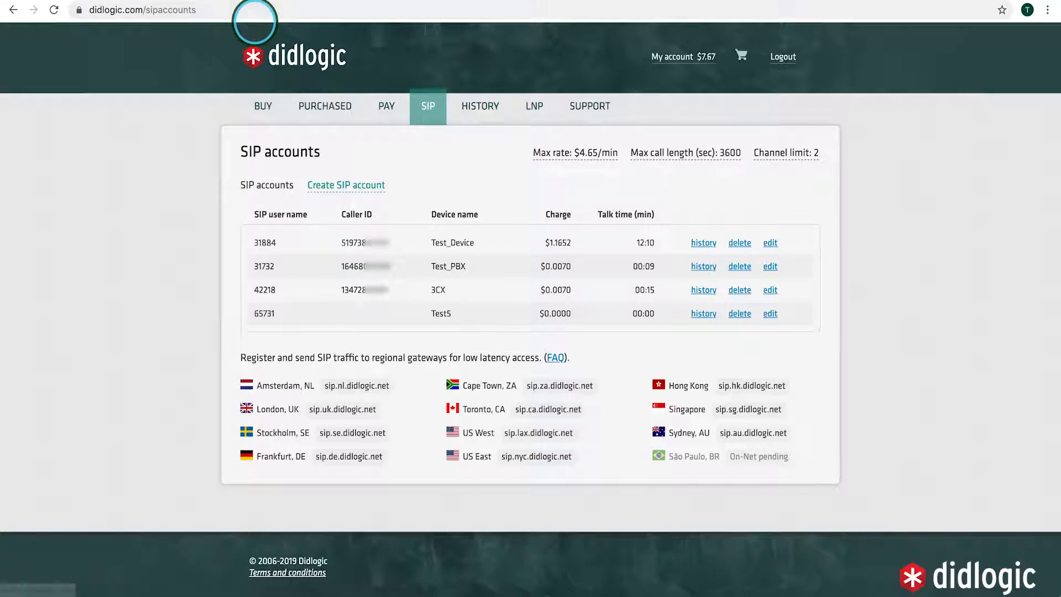
Switch to the 3CX tab and begin entering the console username on the login page
click(260, 1)
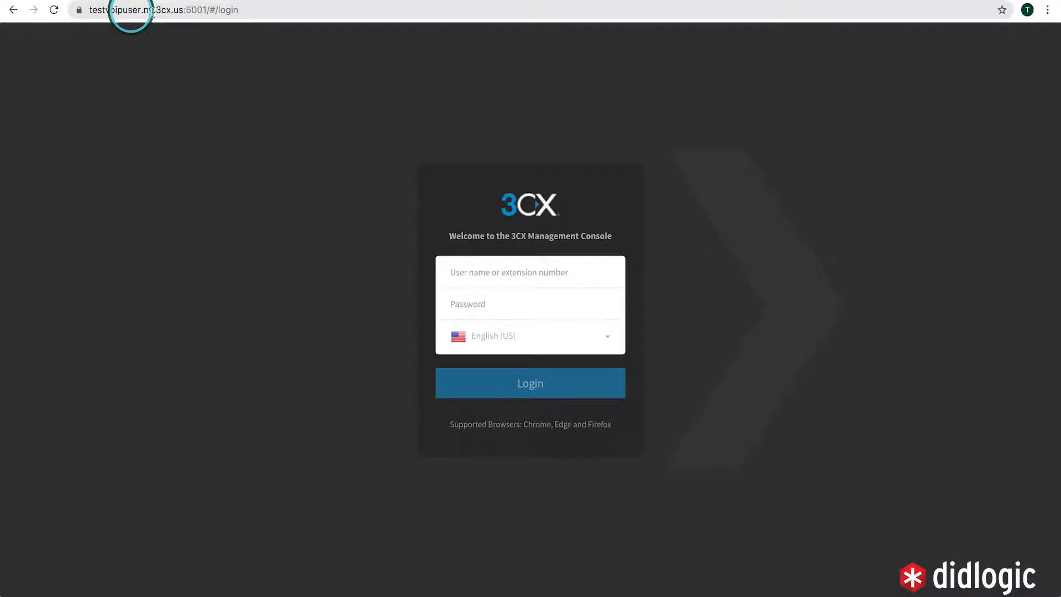
click(505, 276)
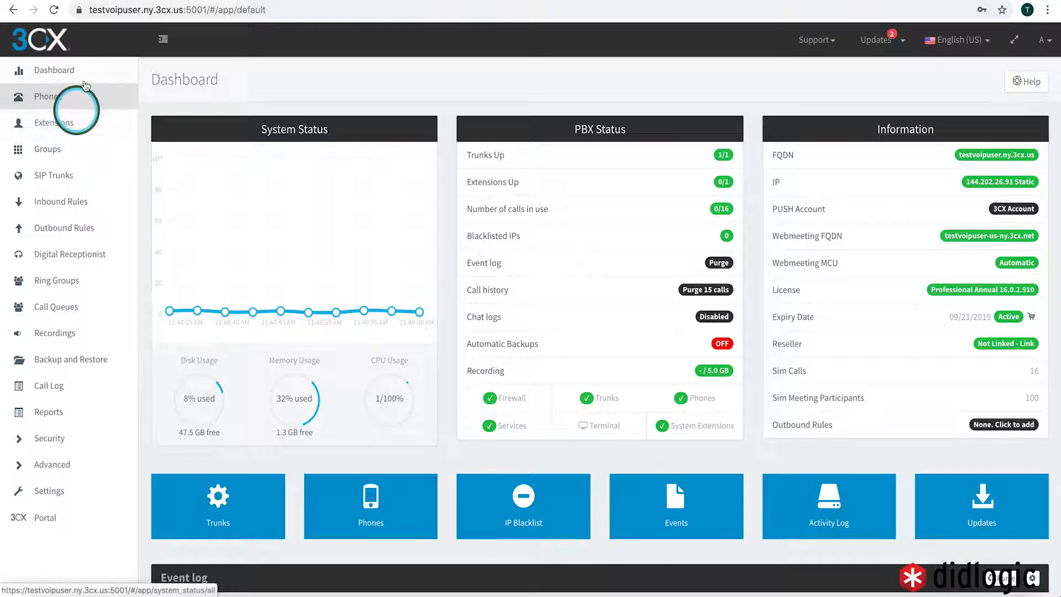
Add extension 1005 with the user's first name, last name and e-mail address
click(54, 125)
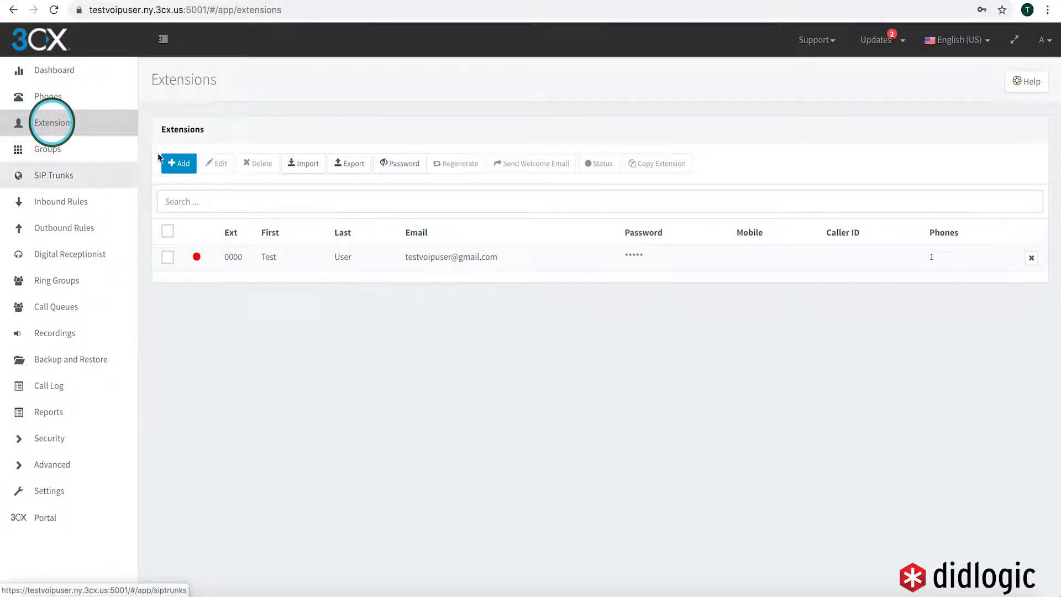
click(177, 163)
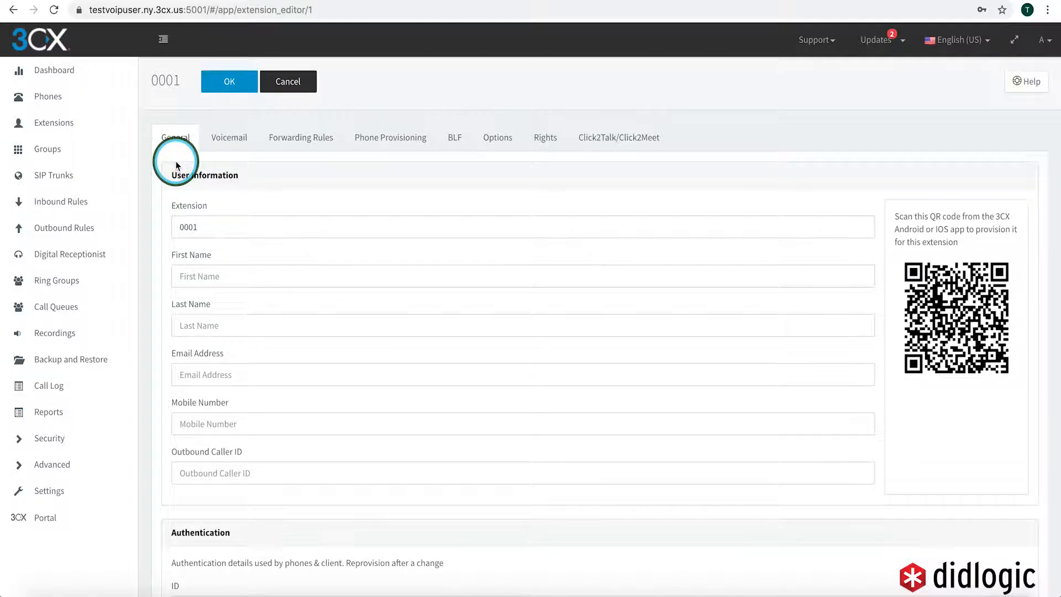
double_click(216, 226)
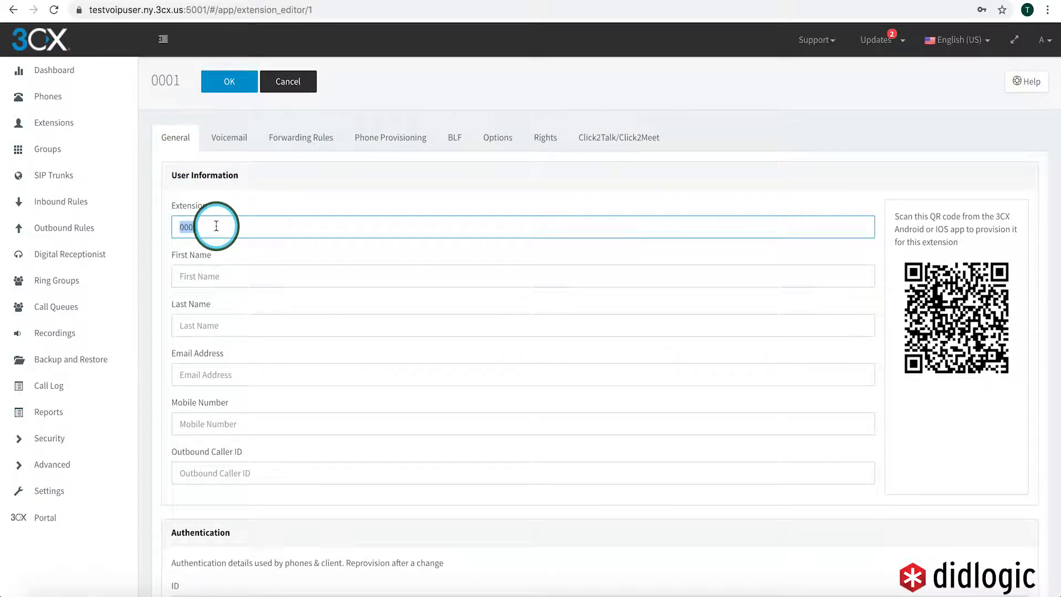
text(1005)
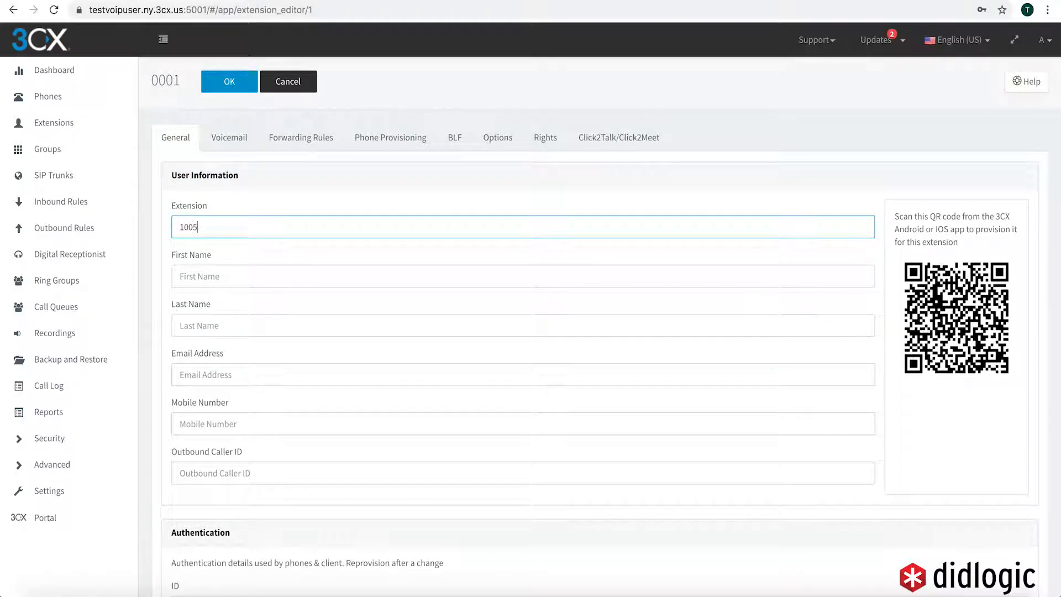
click(230, 277)
text(John)
click(231, 320)
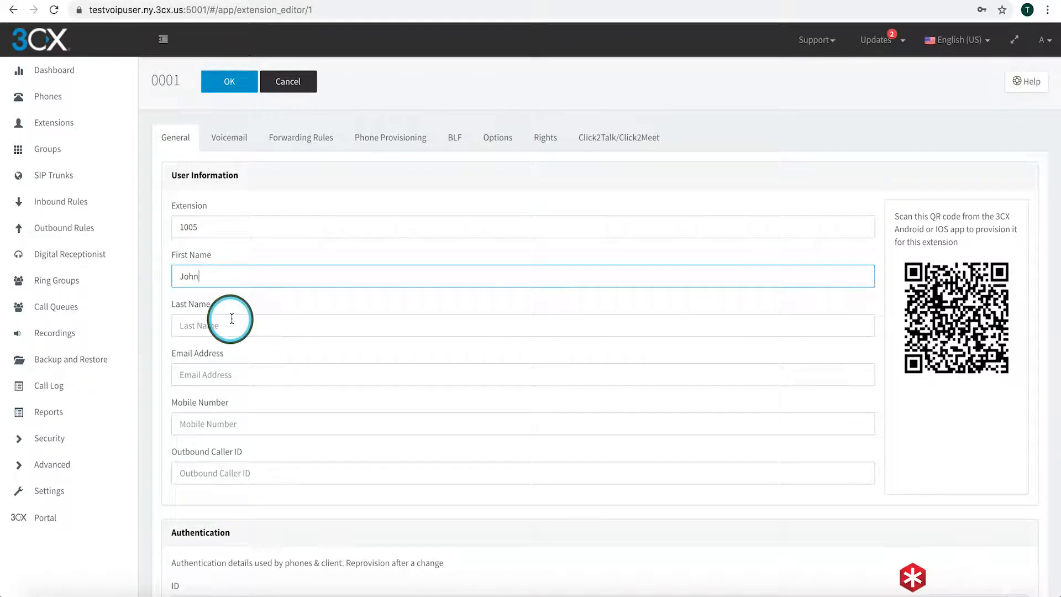
text(Doe)
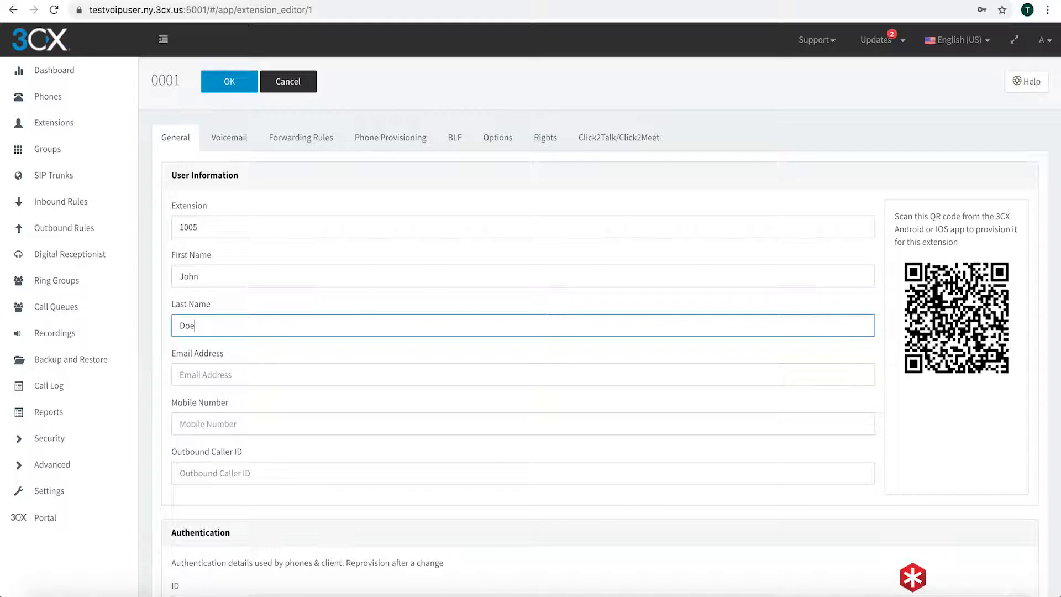
click(253, 366)
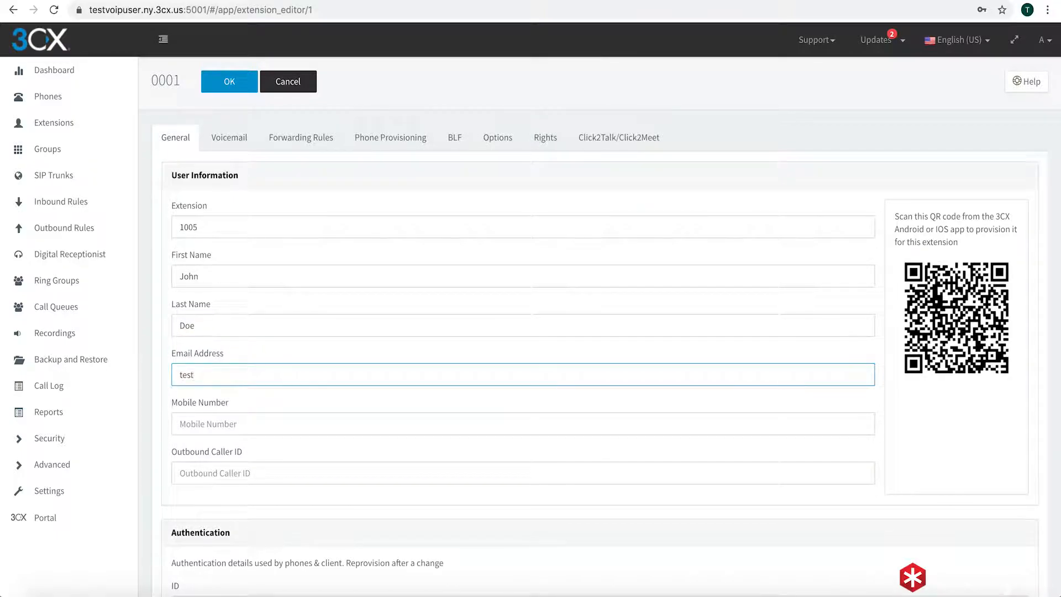
Set extension 1005's outbound caller ID to the DID and save the extension
click(271, 490)
click(283, 473)
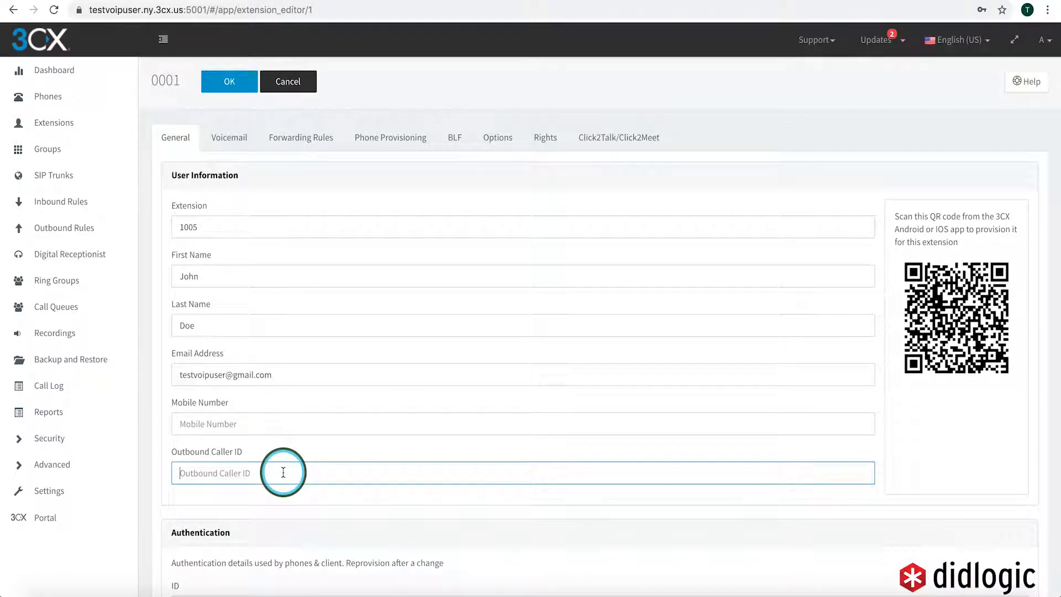
text(134728)
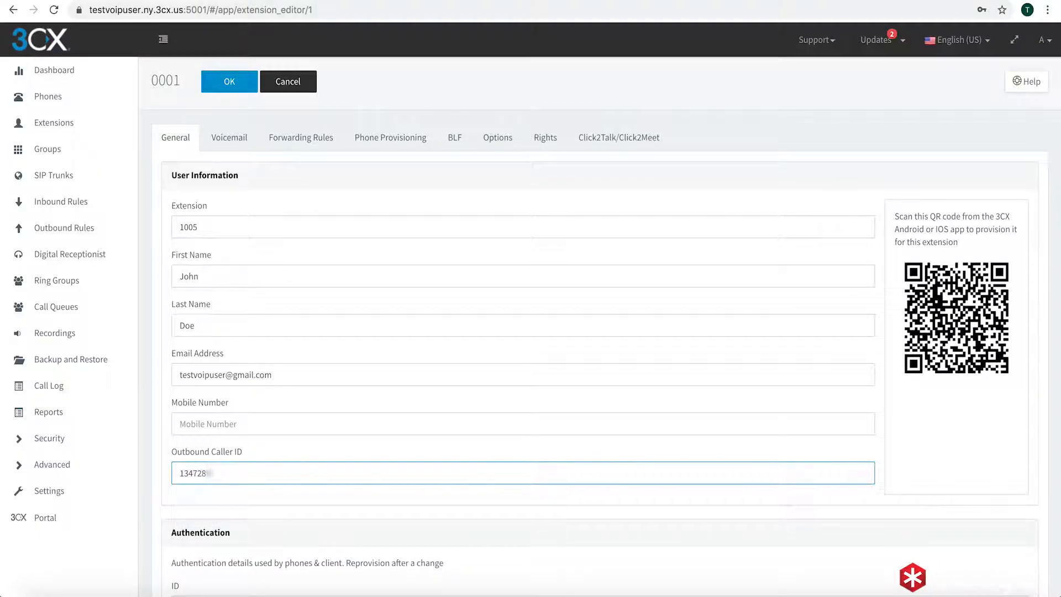
scroll(349, 191, down, 7)
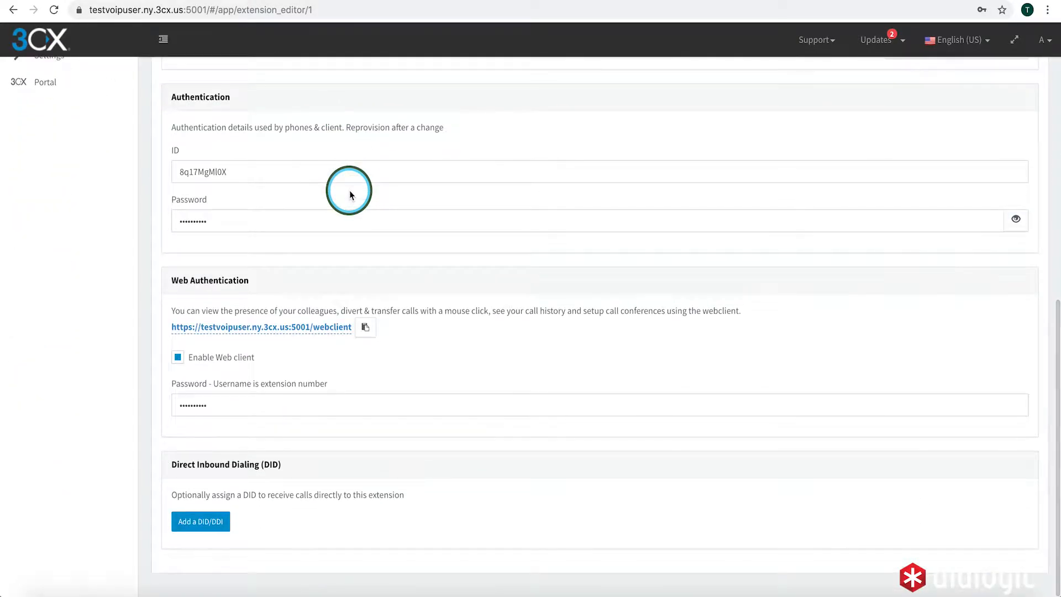
scroll(349, 191, up, 6)
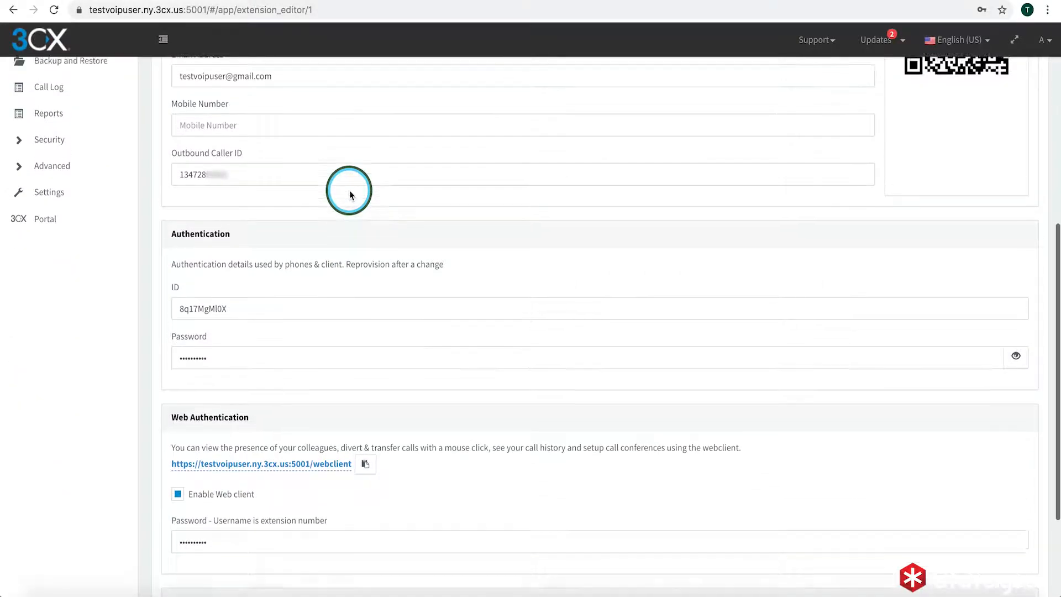
scroll(350, 190, up, 2)
scroll(350, 190, down, 8)
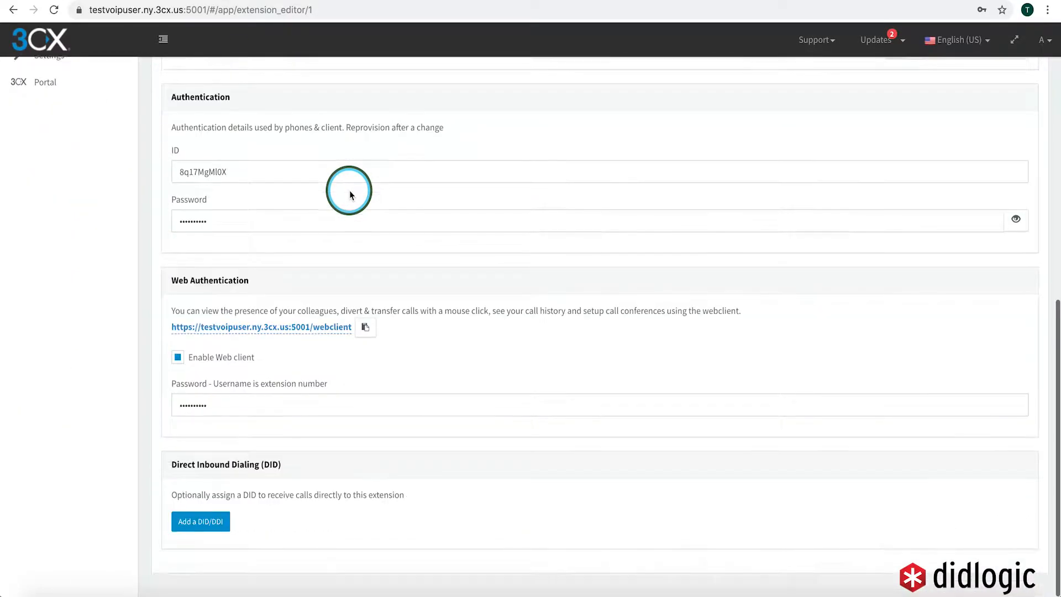
scroll(592, 271, up, 8)
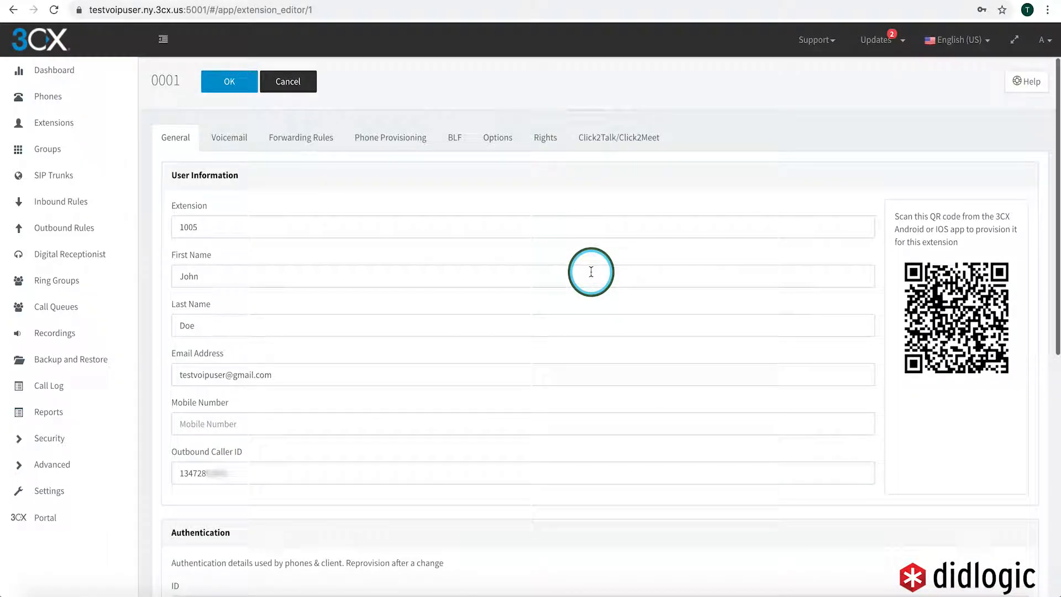
click(222, 83)
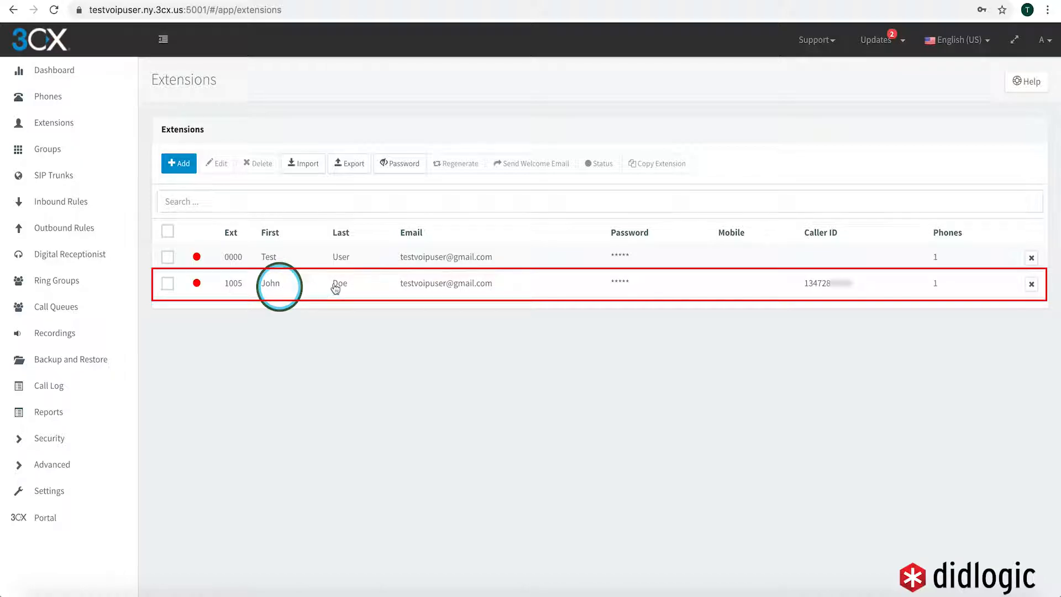
Add a SIP trunk for country US, provider DID Logic, with the DID as main trunk number
click(49, 178)
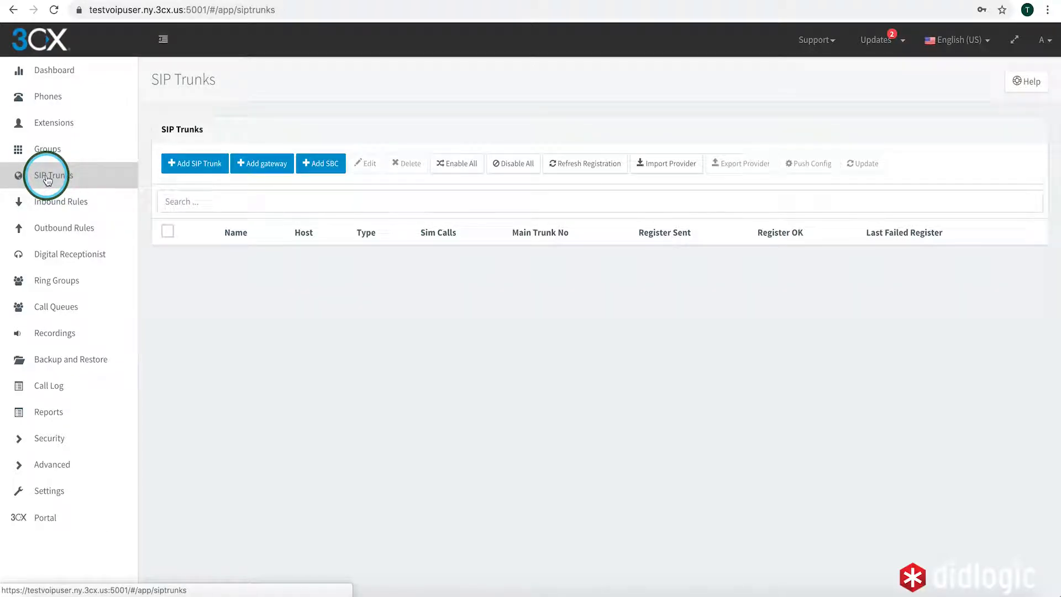
click(196, 164)
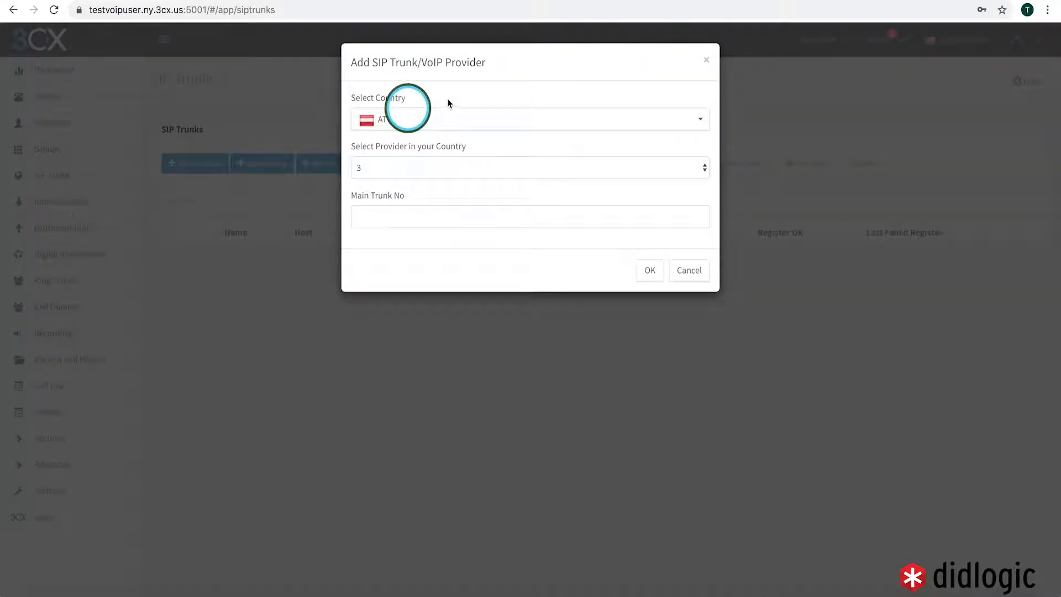
click(431, 118)
scroll(415, 243, down, 1)
scroll(413, 267, down, 10)
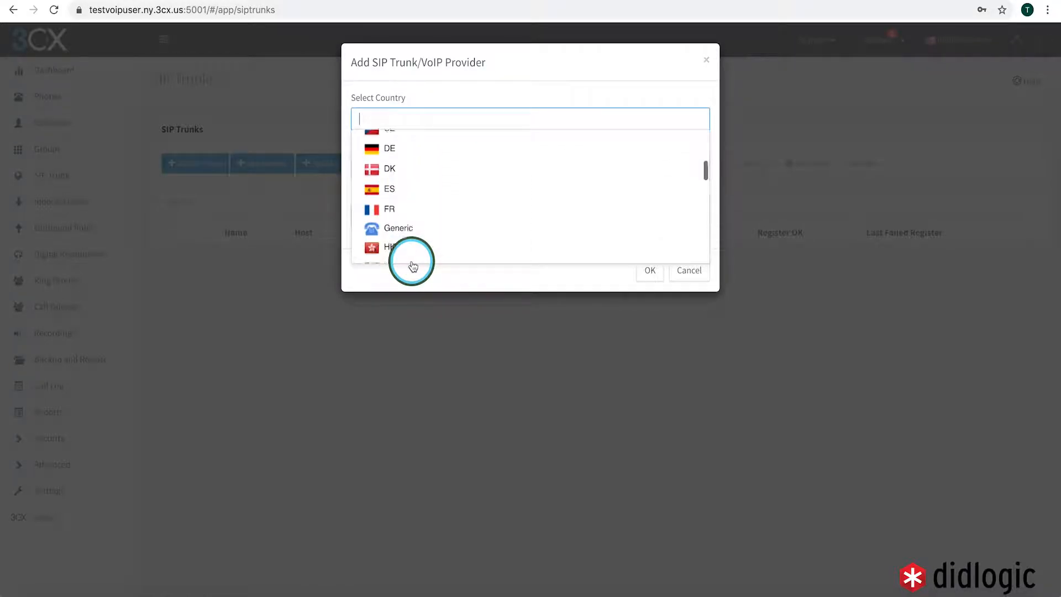
scroll(413, 265, down, 3)
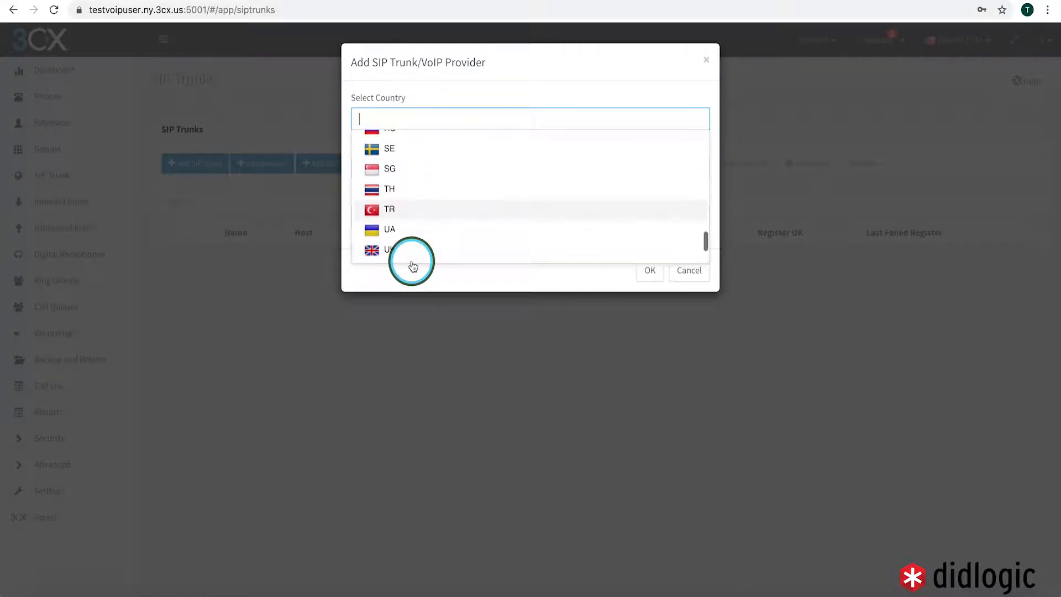
click(389, 207)
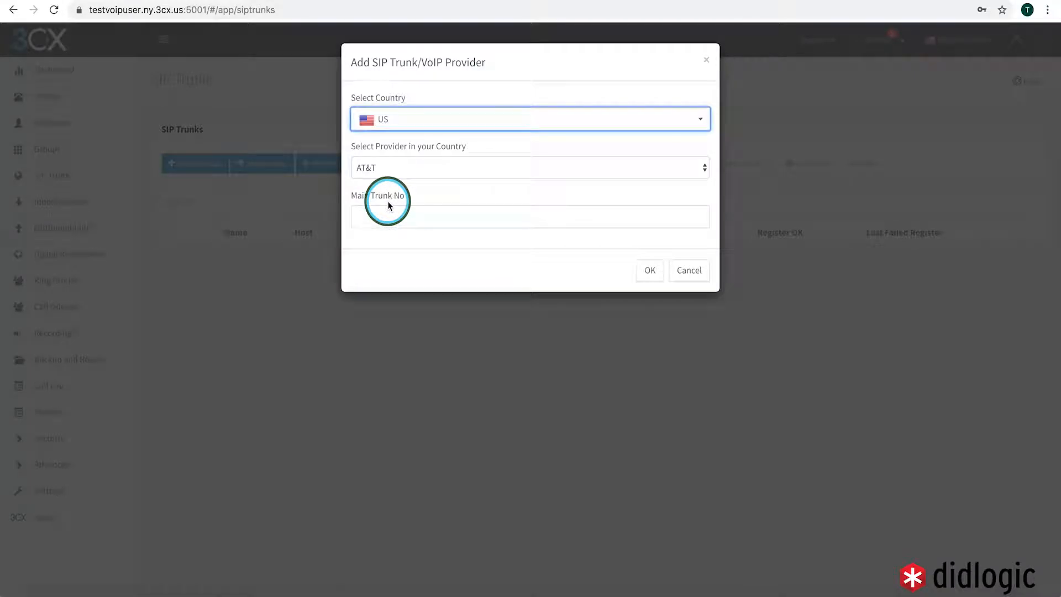
click(392, 166)
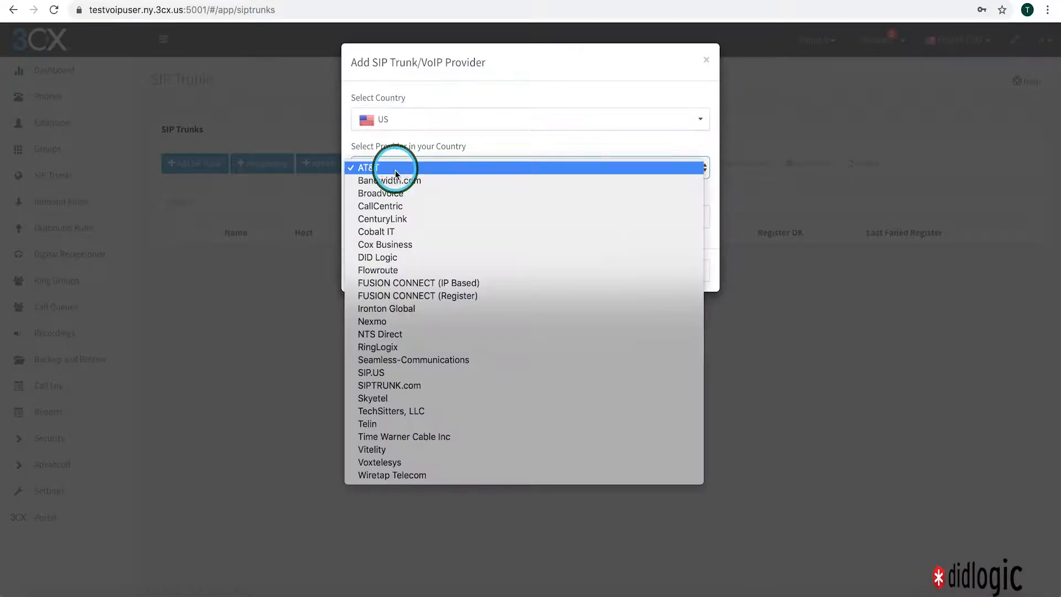
click(402, 256)
click(410, 215)
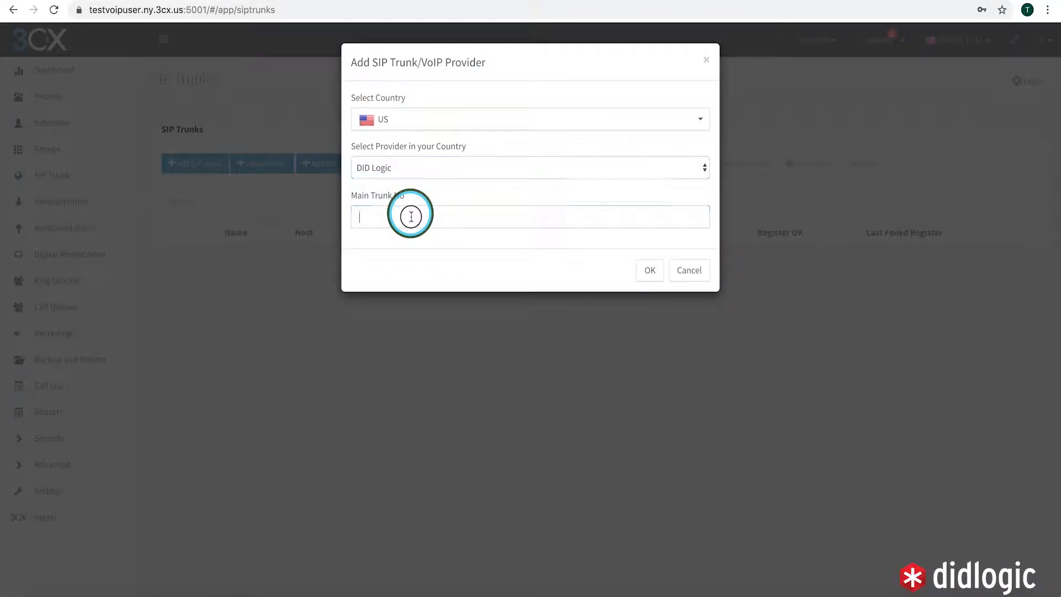
text(1347)
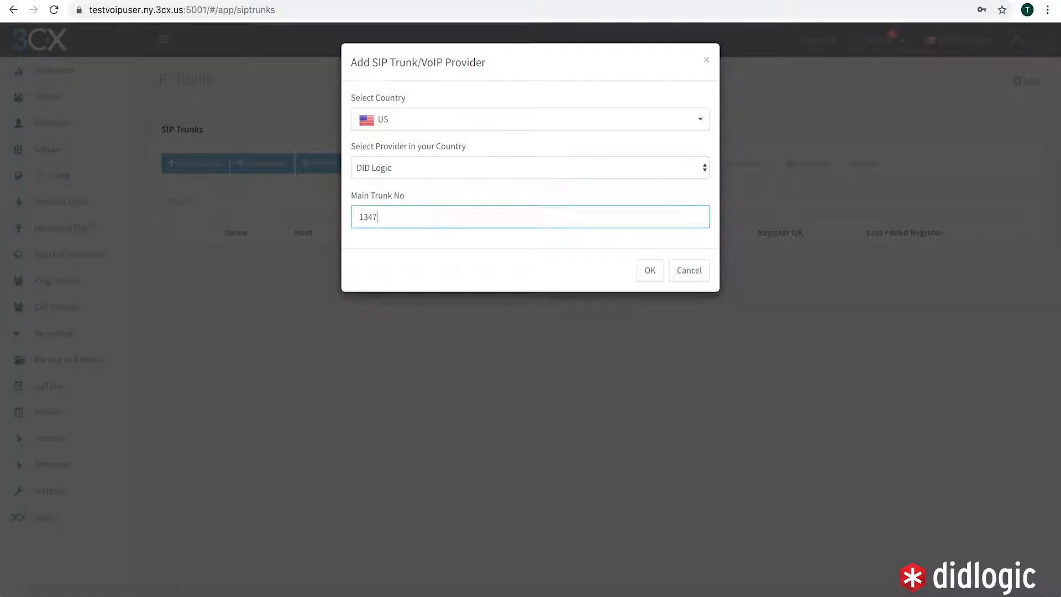
text(2)
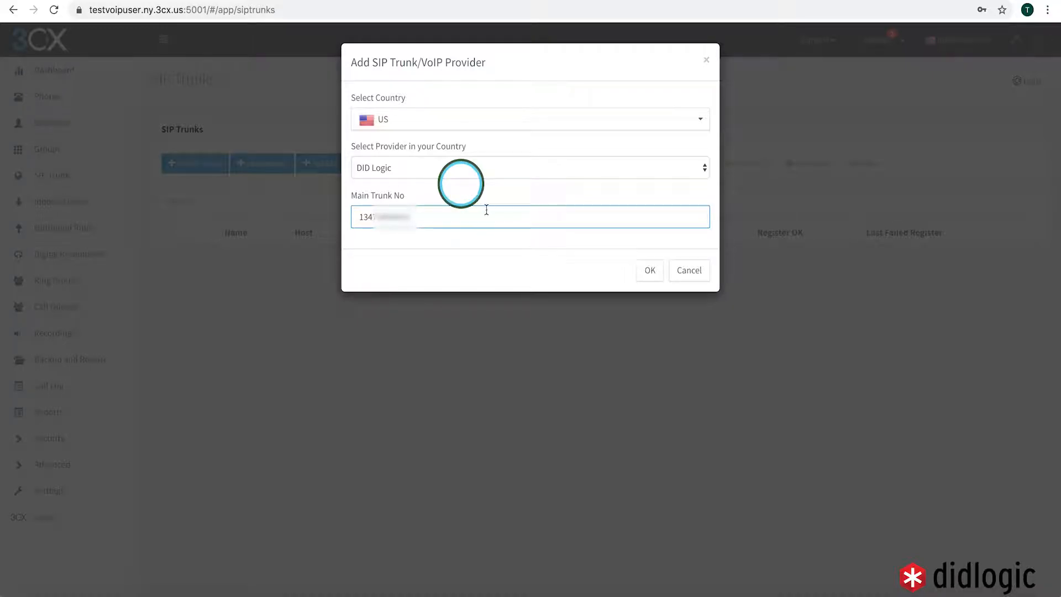
click(648, 271)
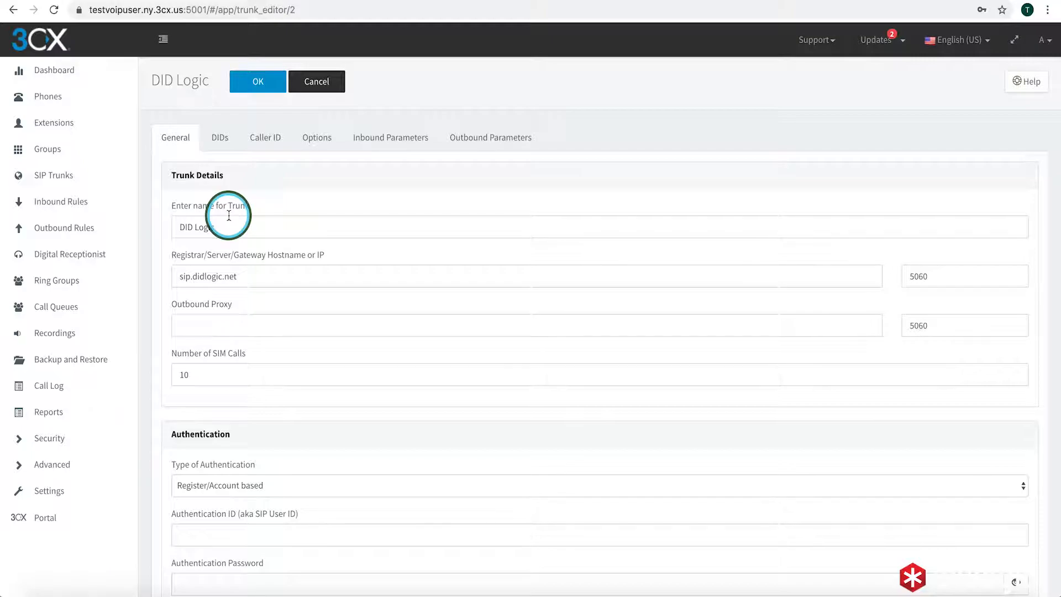
Change the registrar hostname to sip.nyc.didlogic.net and lower SIM calls from 10 to 2
click(205, 275)
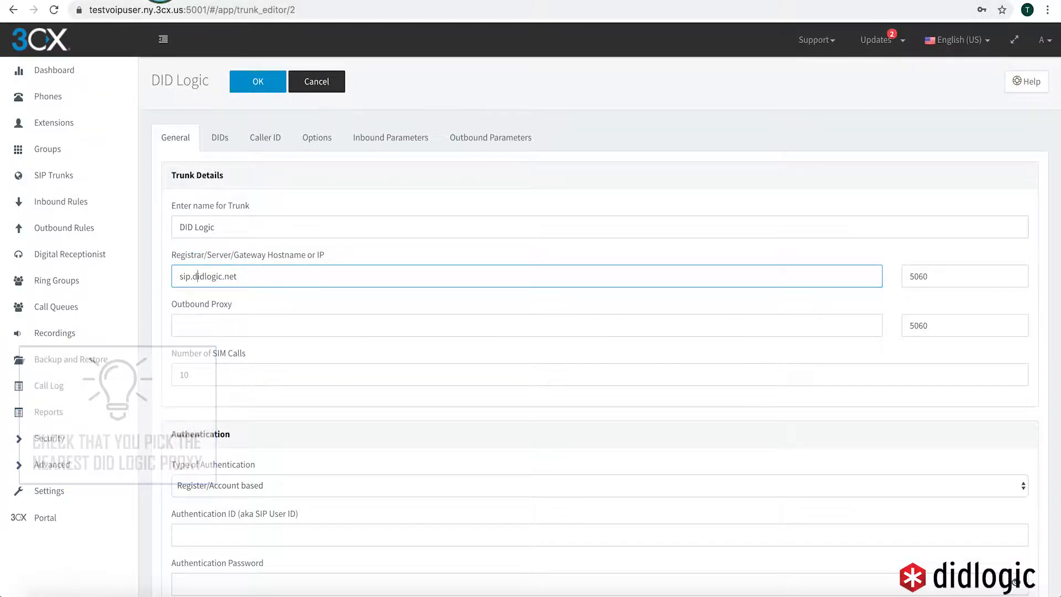
click(153, 0)
click(426, 112)
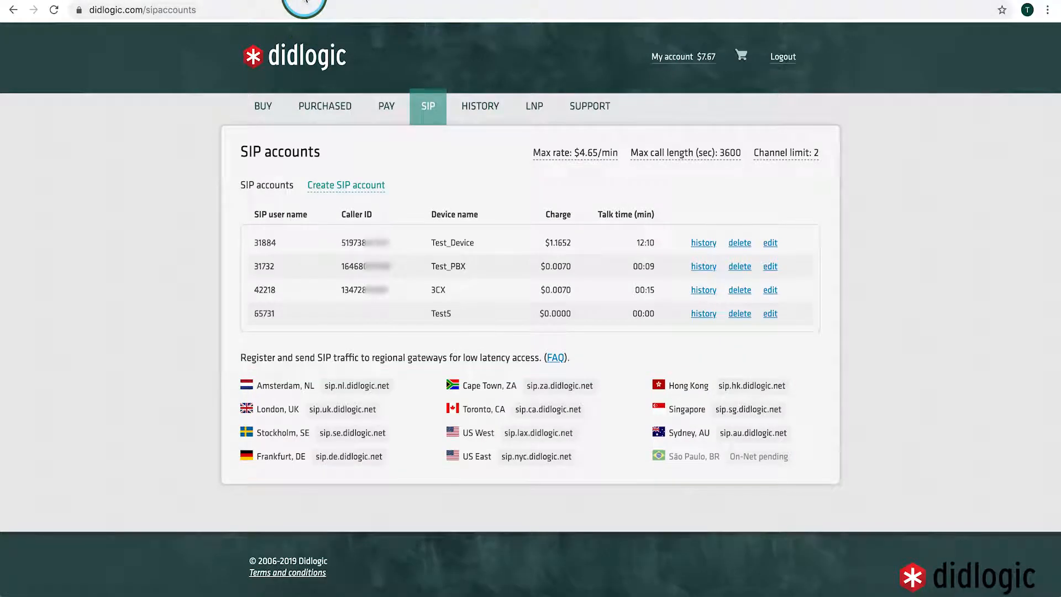
click(305, 1)
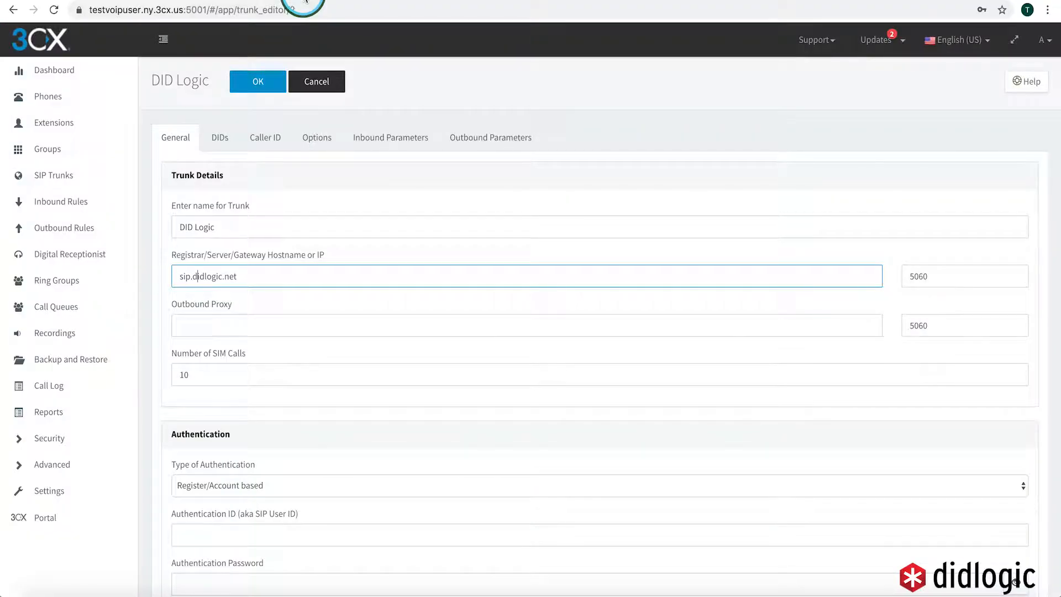
click(197, 276)
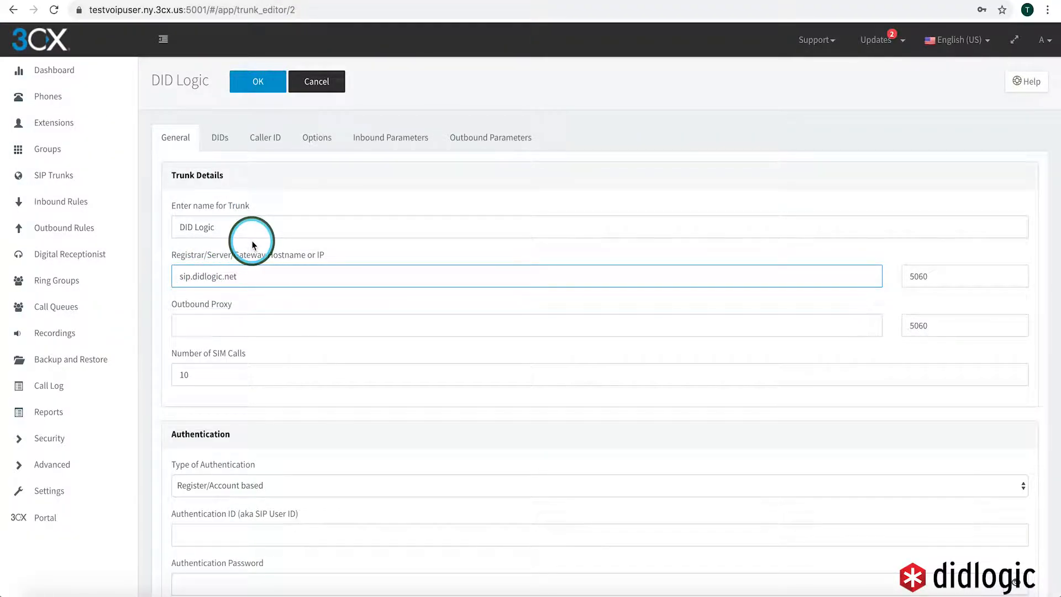
text(nyc)
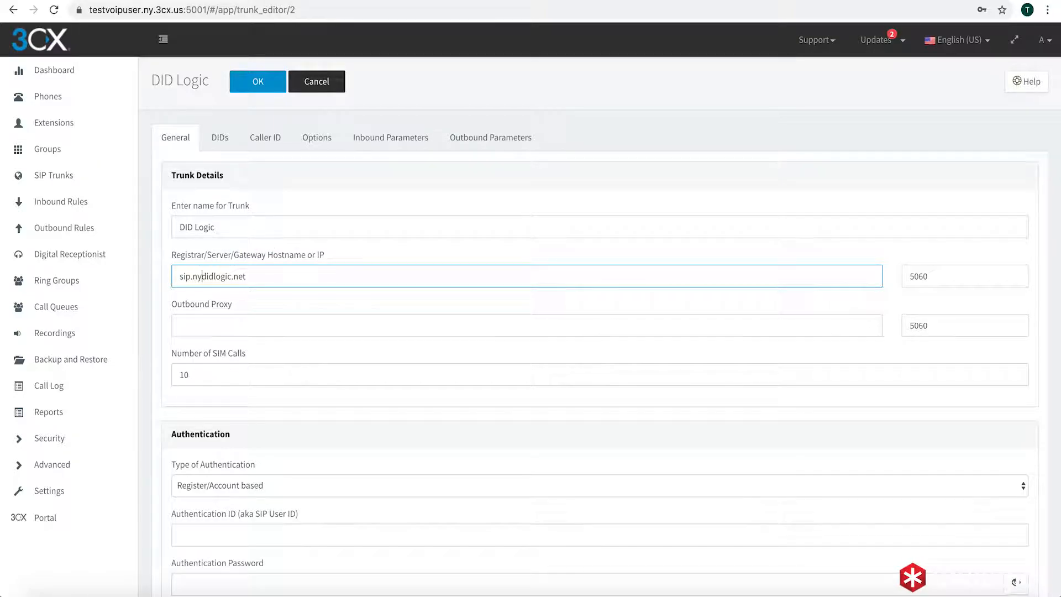
text(.)
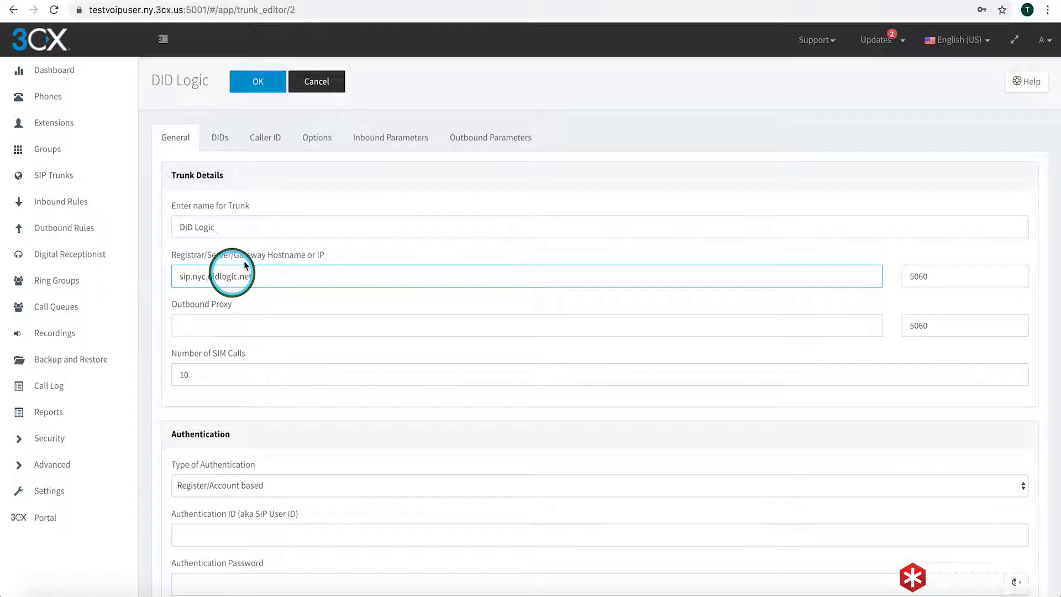
click(215, 380)
double_click(214, 379)
text(2)
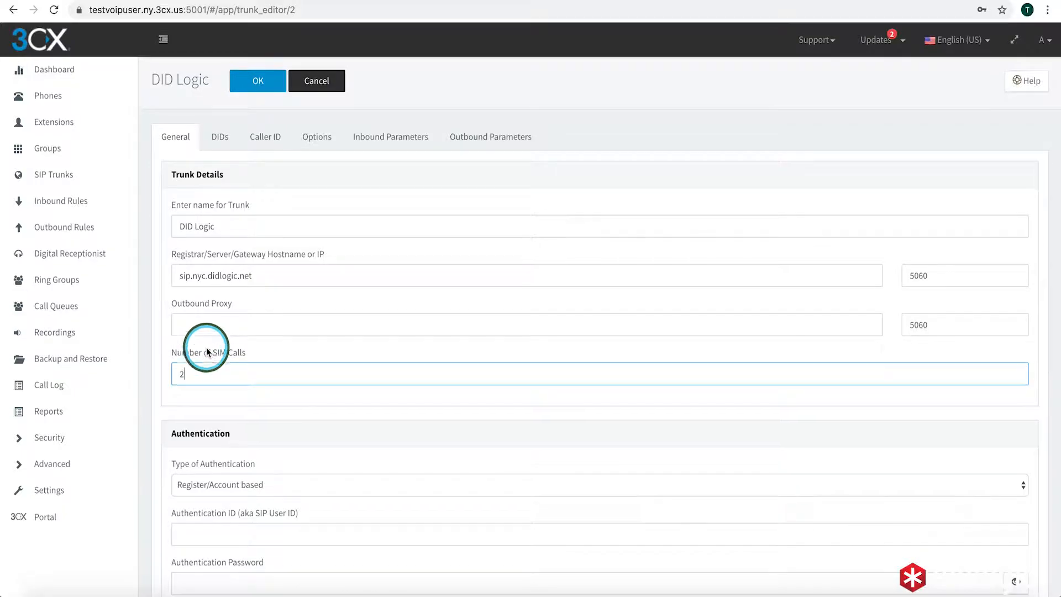
Copy the SIP user ID from the Didlogic portal into the Authentication ID field
scroll(203, 354, down, 5)
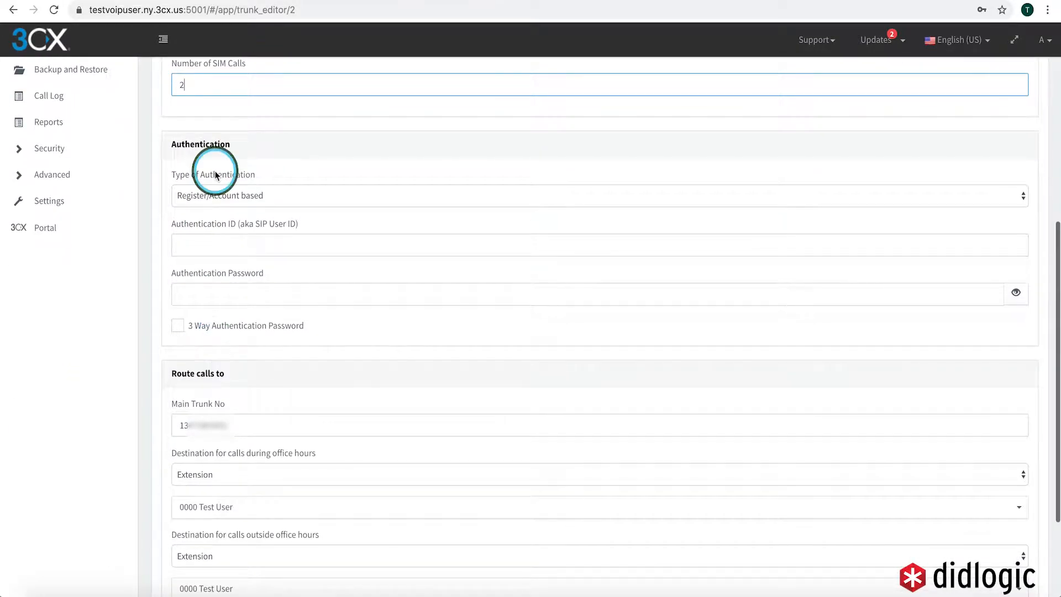
click(233, 237)
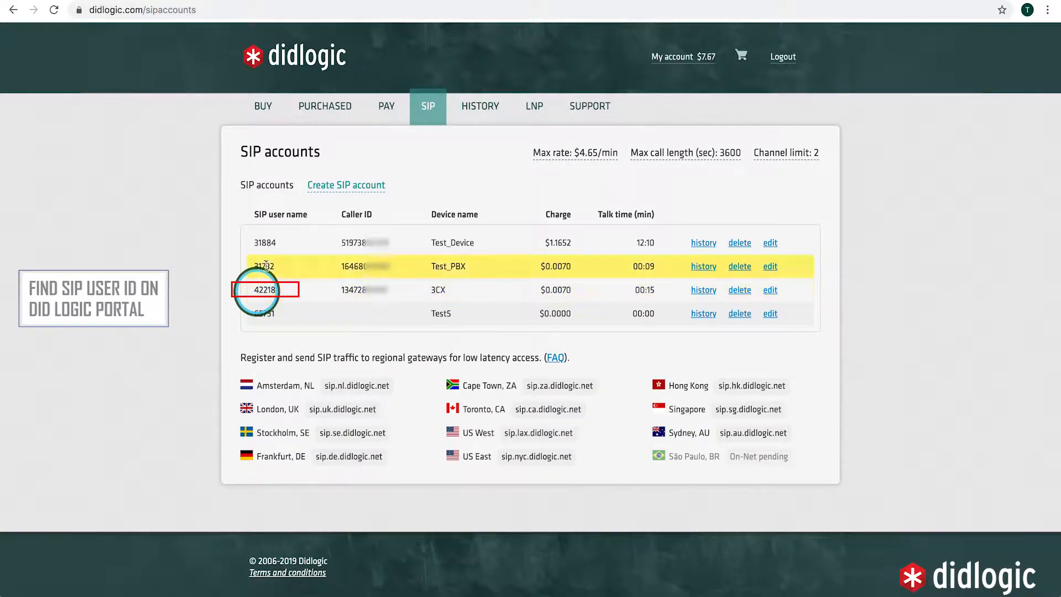
double_click(265, 290)
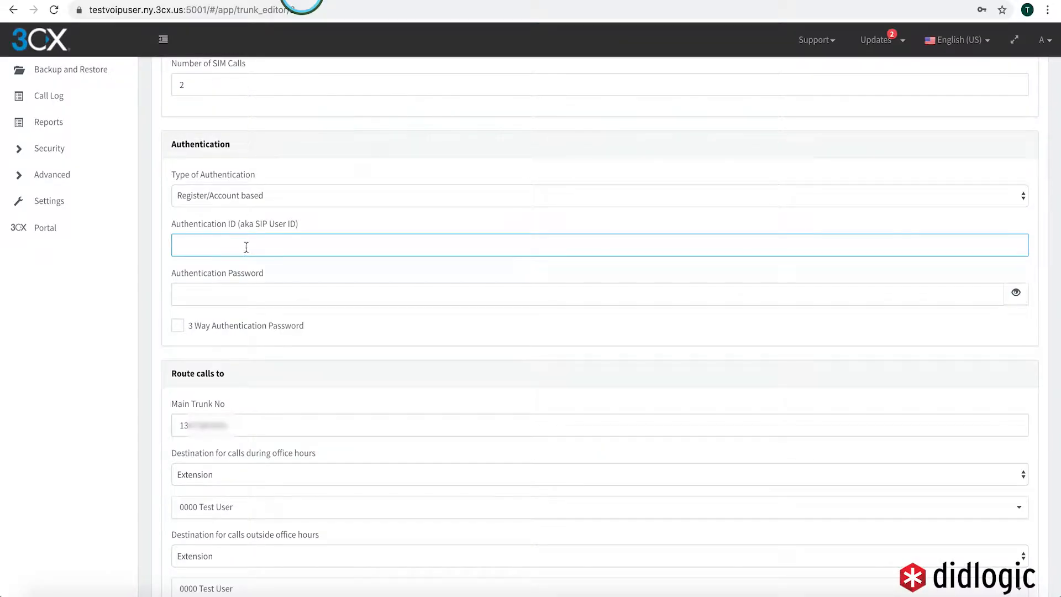
click(239, 244)
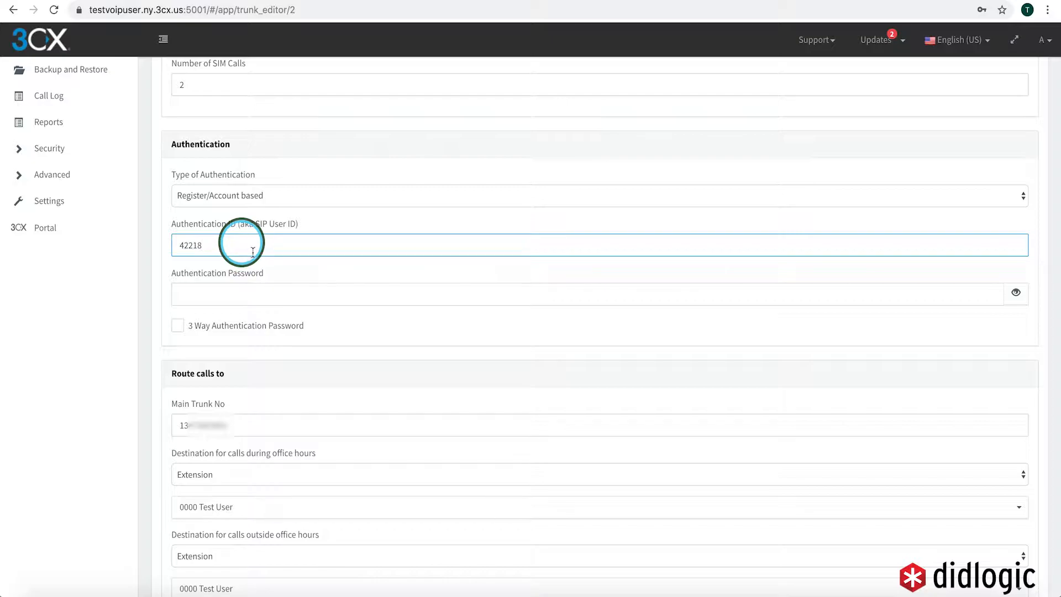
Enter the trunk's authentication password and route office-hours and after-hours calls to extension 1005
click(251, 287)
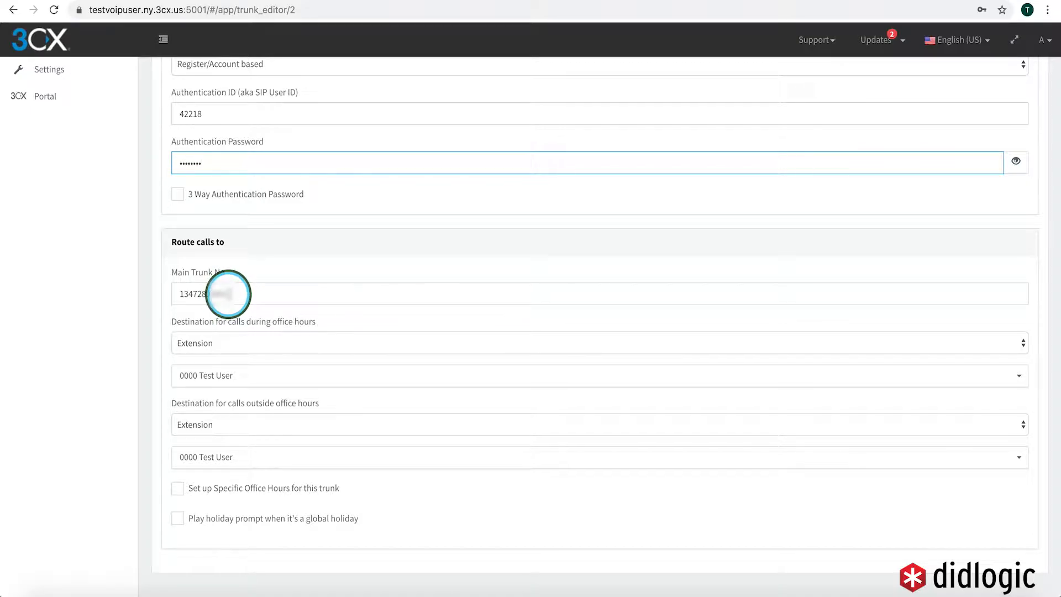
click(231, 294)
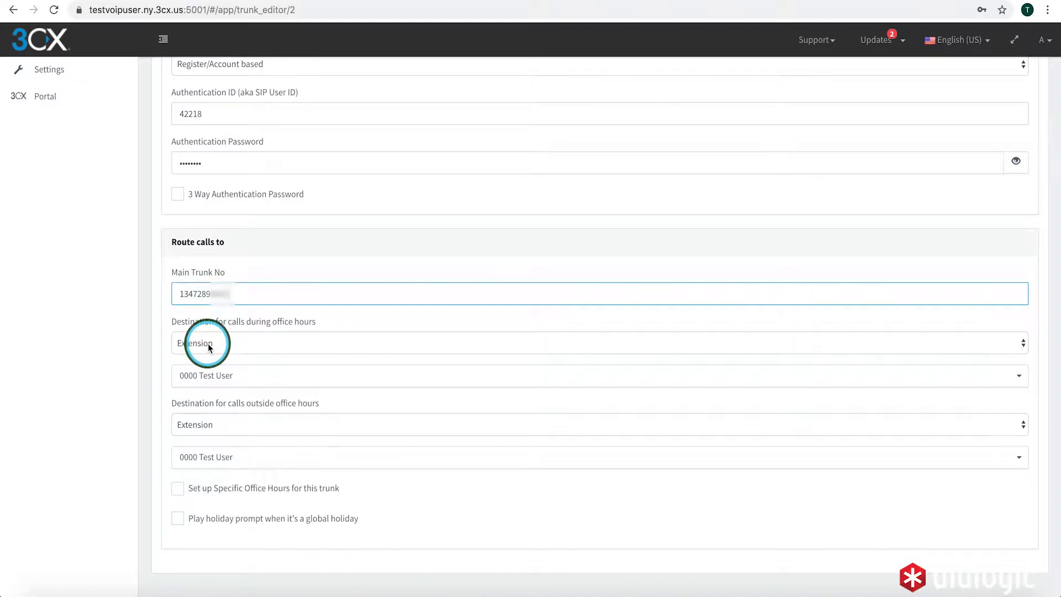
click(218, 377)
click(215, 414)
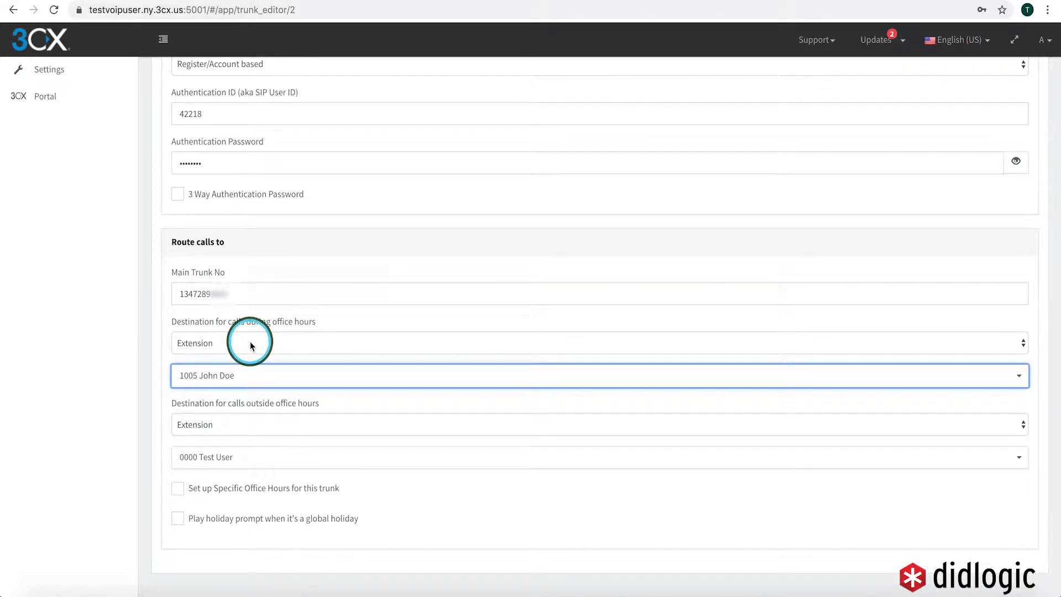
click(218, 459)
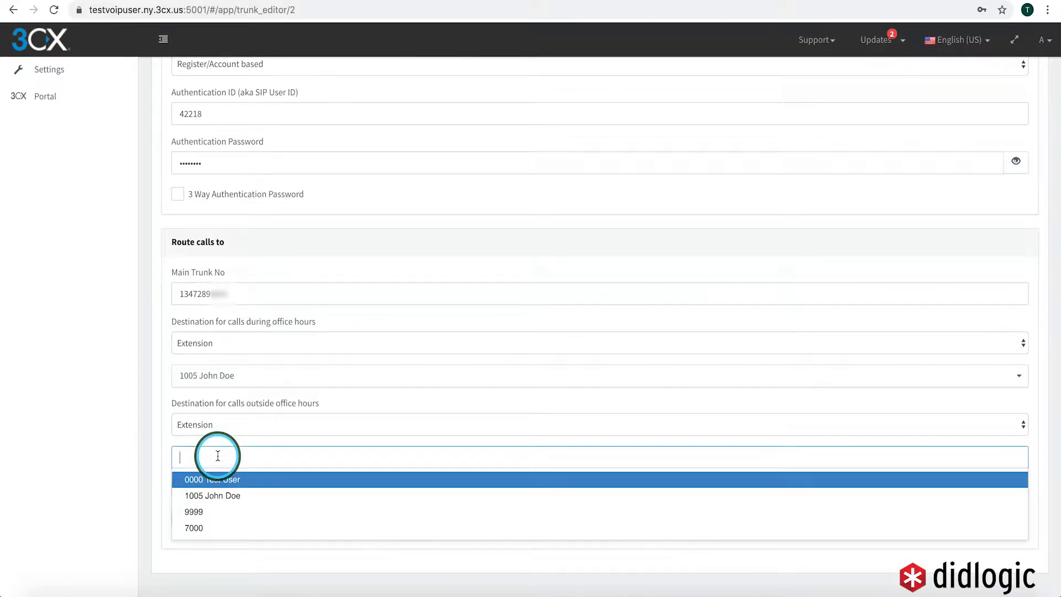
click(215, 497)
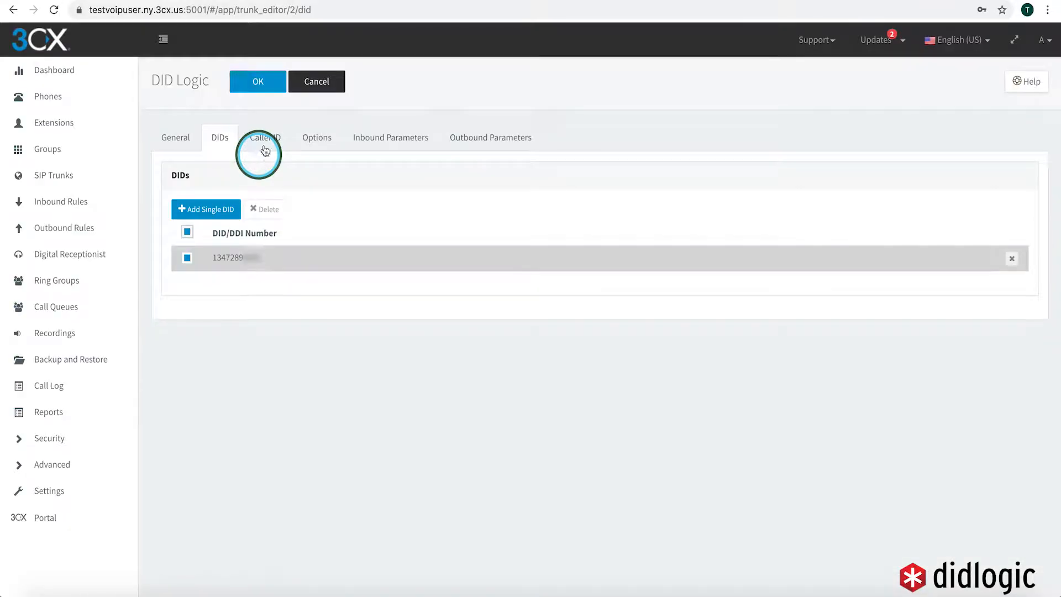
click(266, 139)
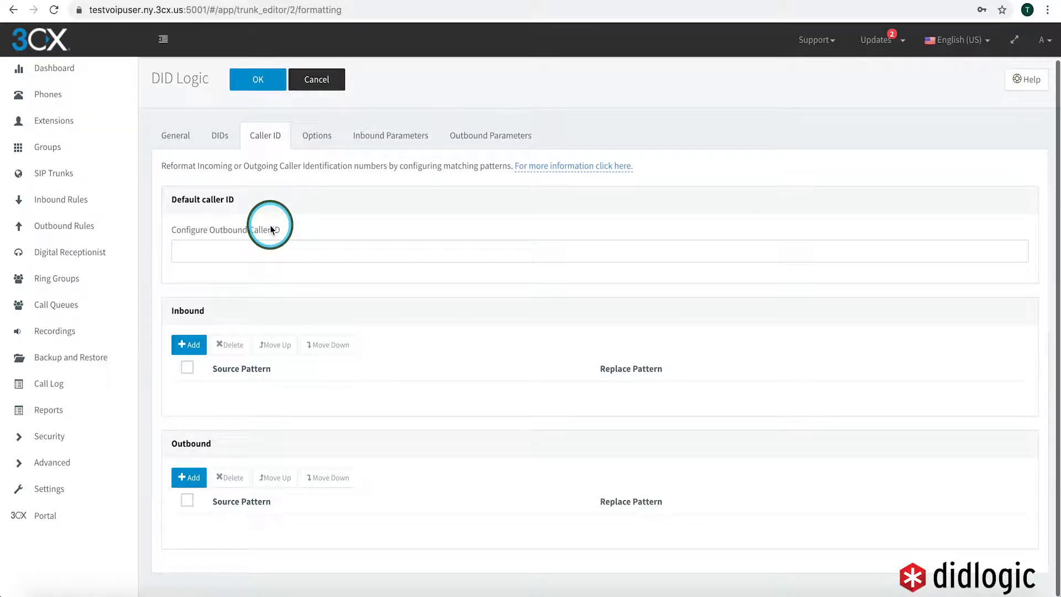
Enter the DID number as the trunk's default outbound caller ID
click(248, 243)
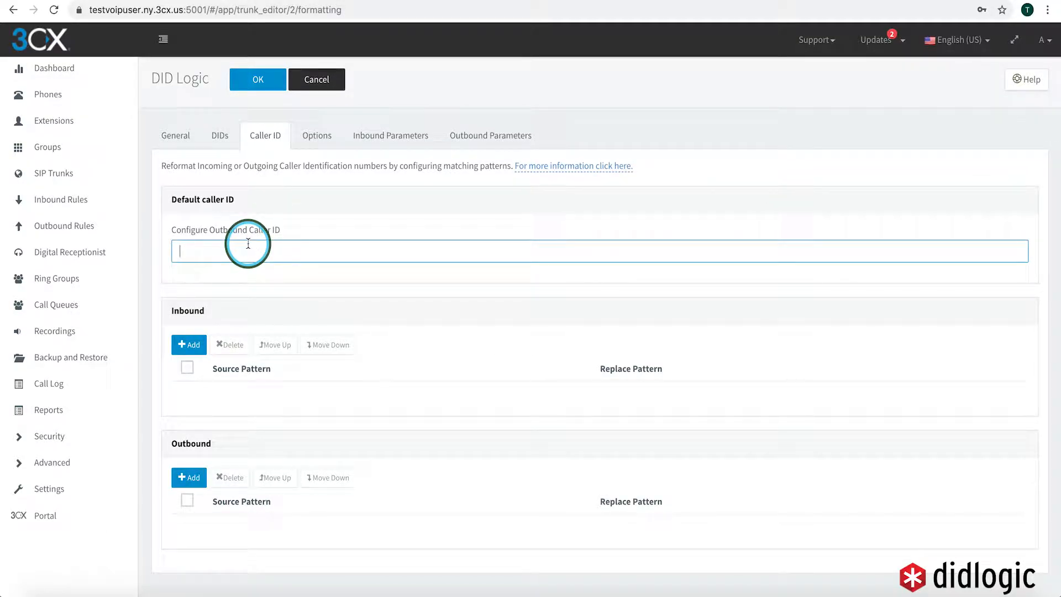
text(1347289)
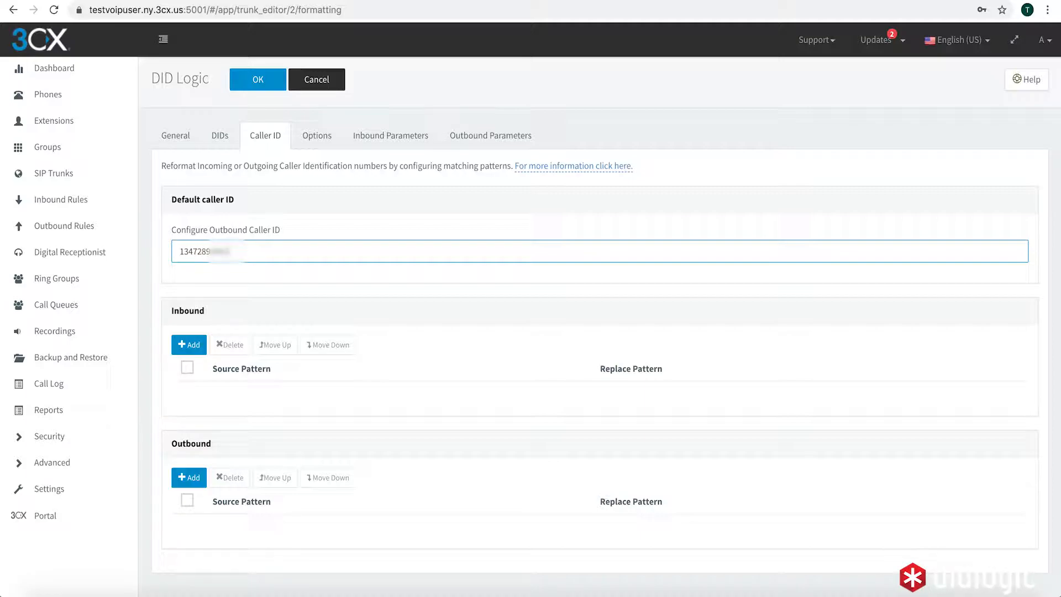
click(330, 138)
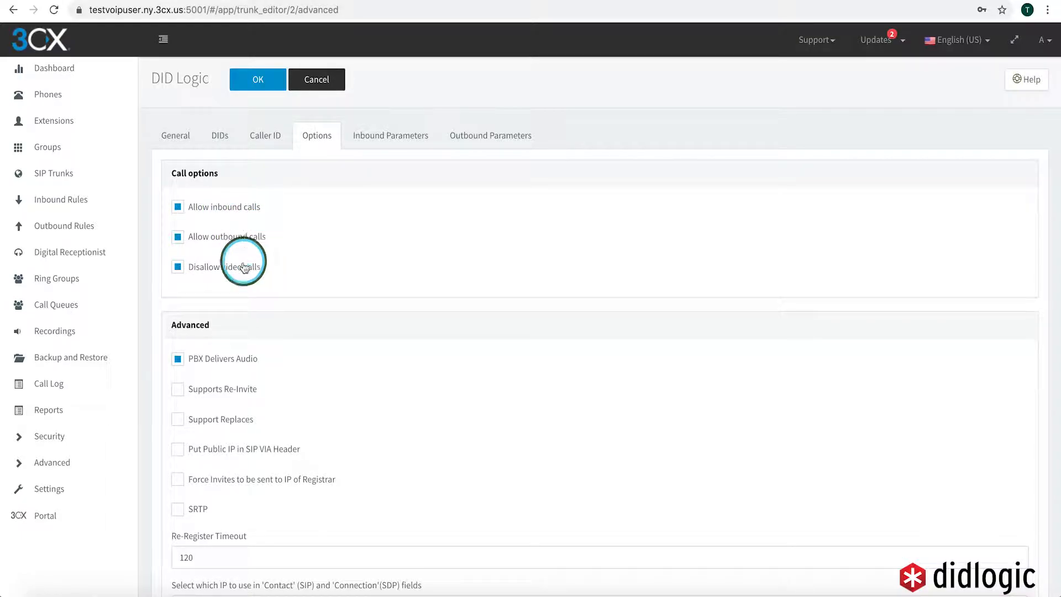
Check the trunk's codec priority list, then view its outbound SIP parameters
scroll(245, 268, down, 6)
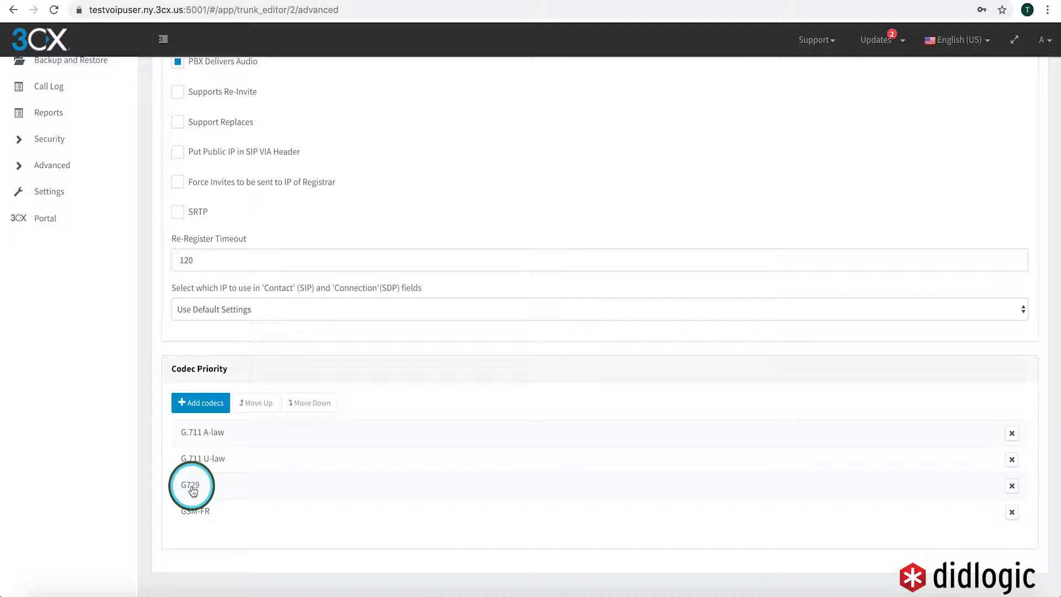
click(470, 140)
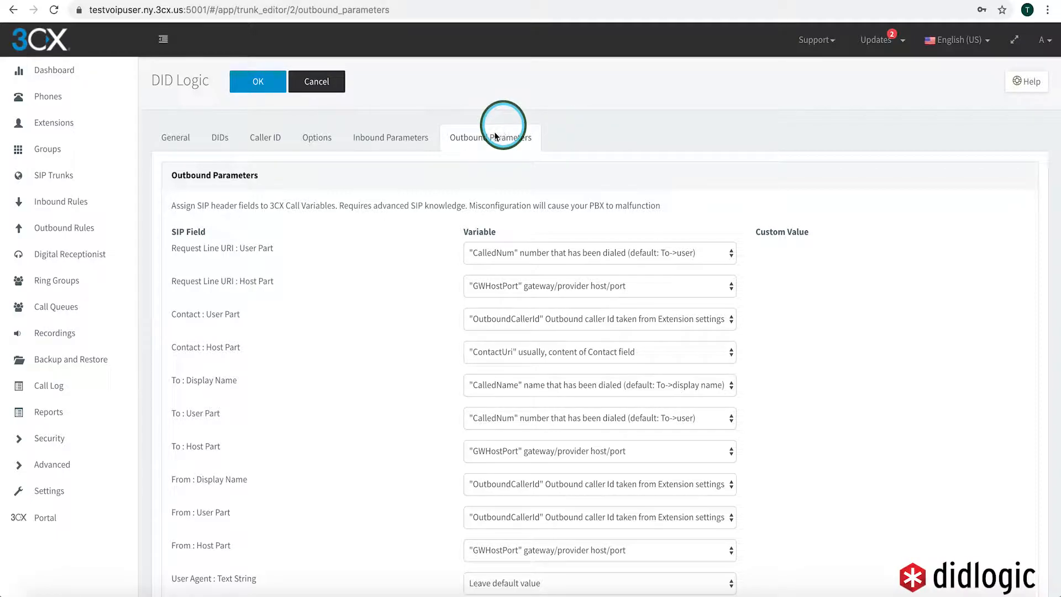
scroll(402, 283, down, 1)
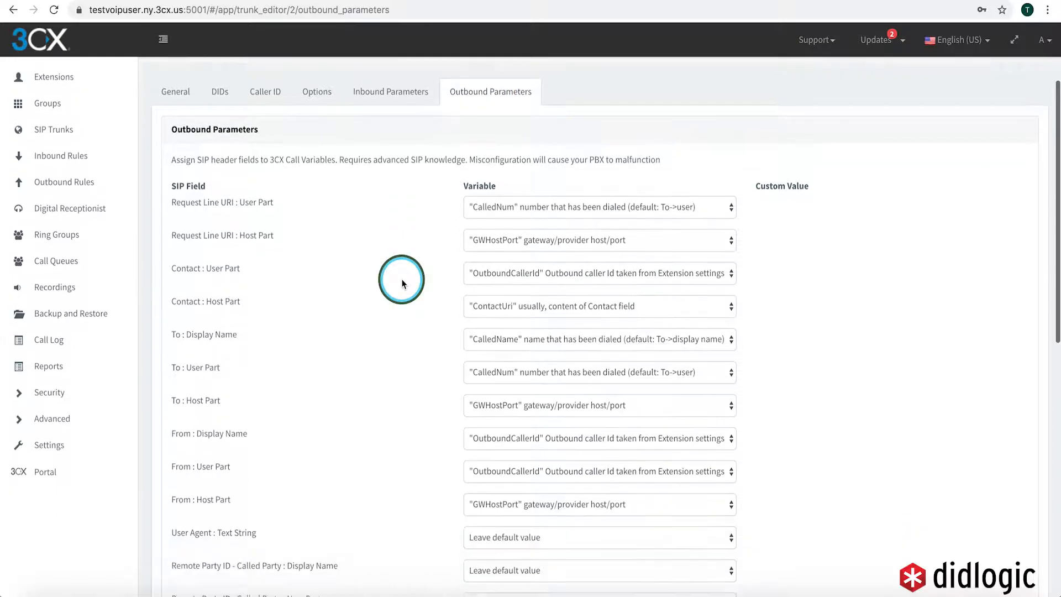
scroll(402, 283, down, 10)
scroll(402, 283, up, 5)
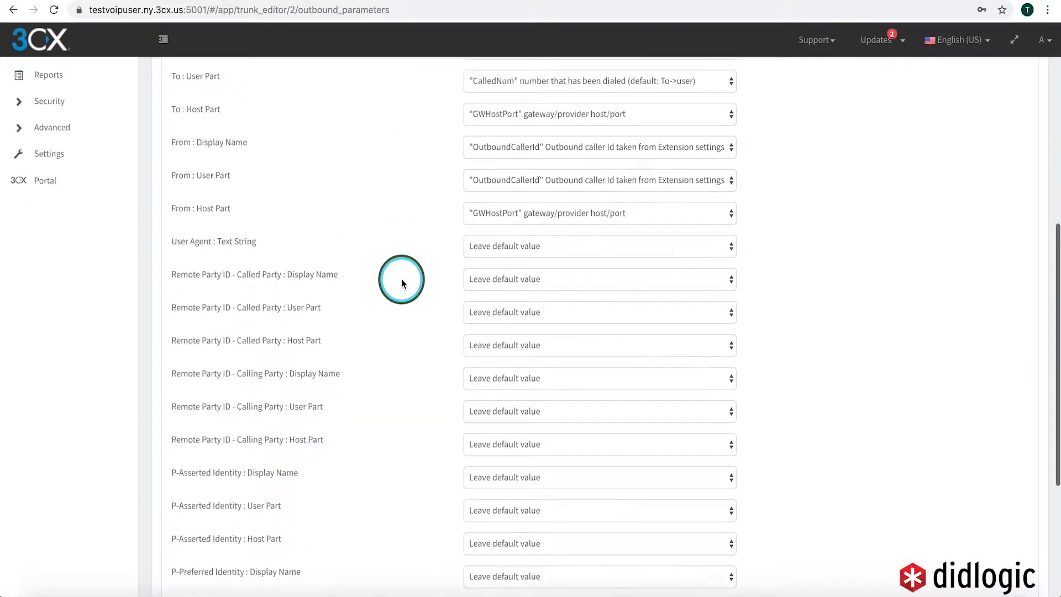
scroll(401, 284, up, 7)
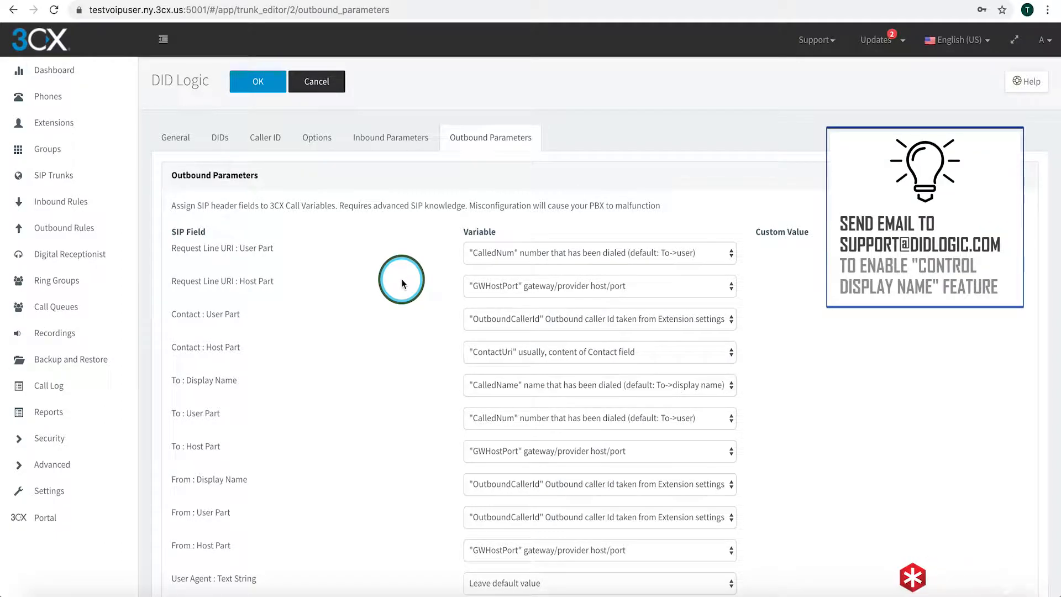
scroll(339, 331, down, 5)
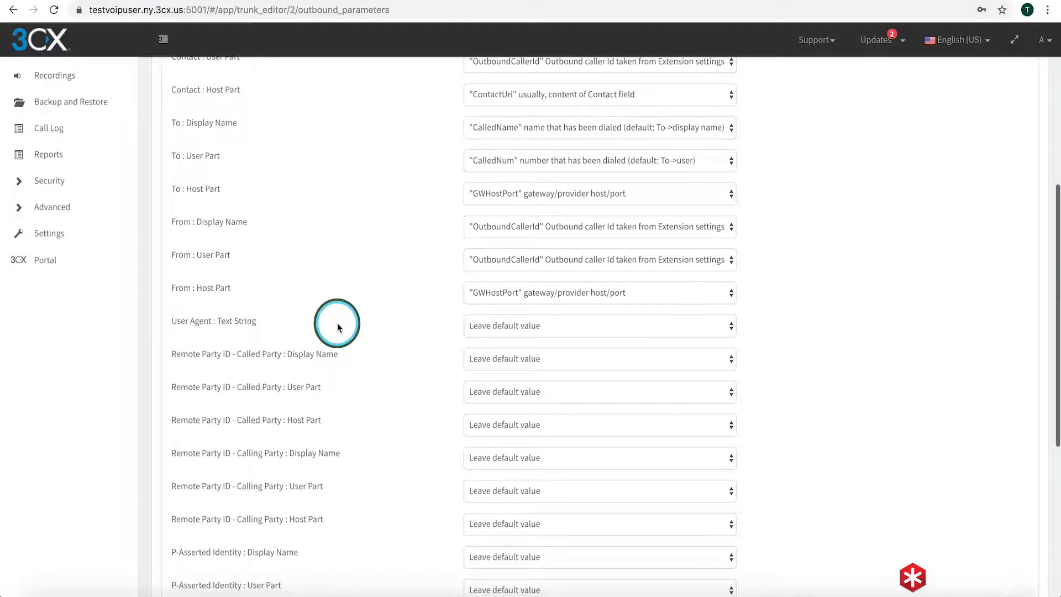
scroll(337, 322, up, 5)
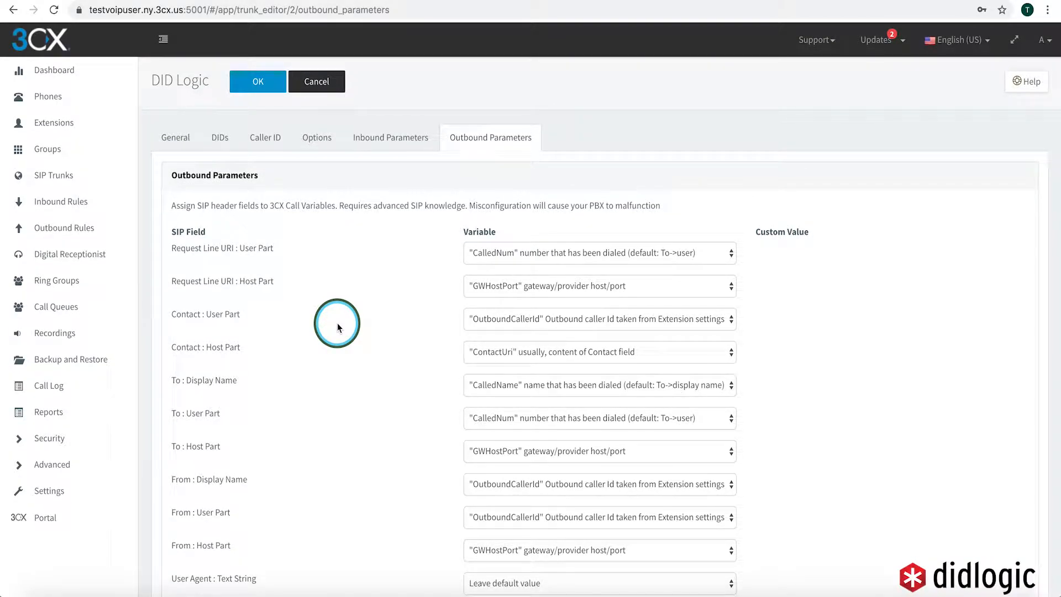
scroll(276, 361, down, 10)
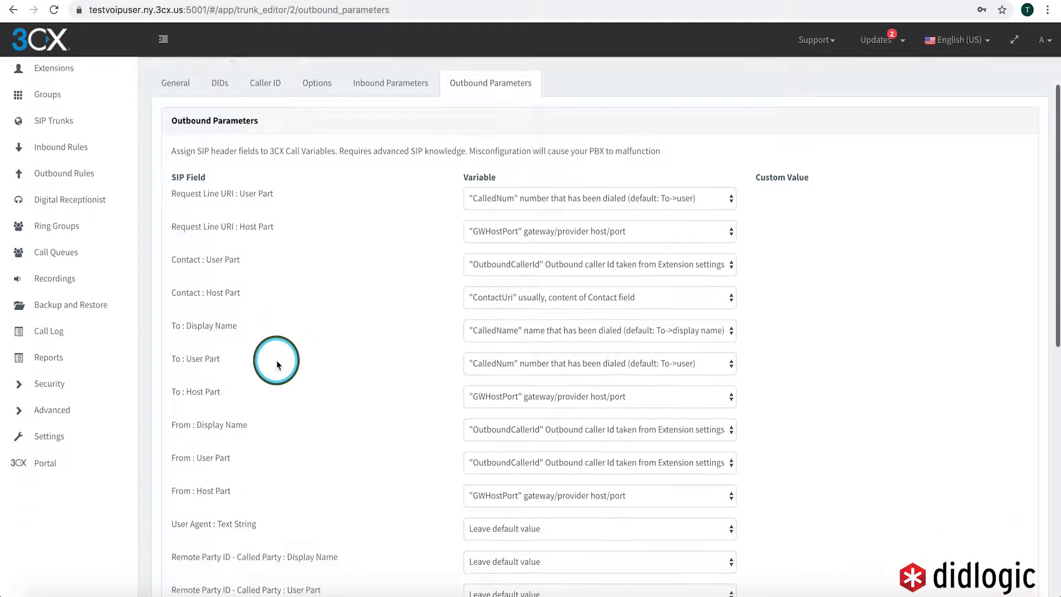
scroll(277, 360, up, 10)
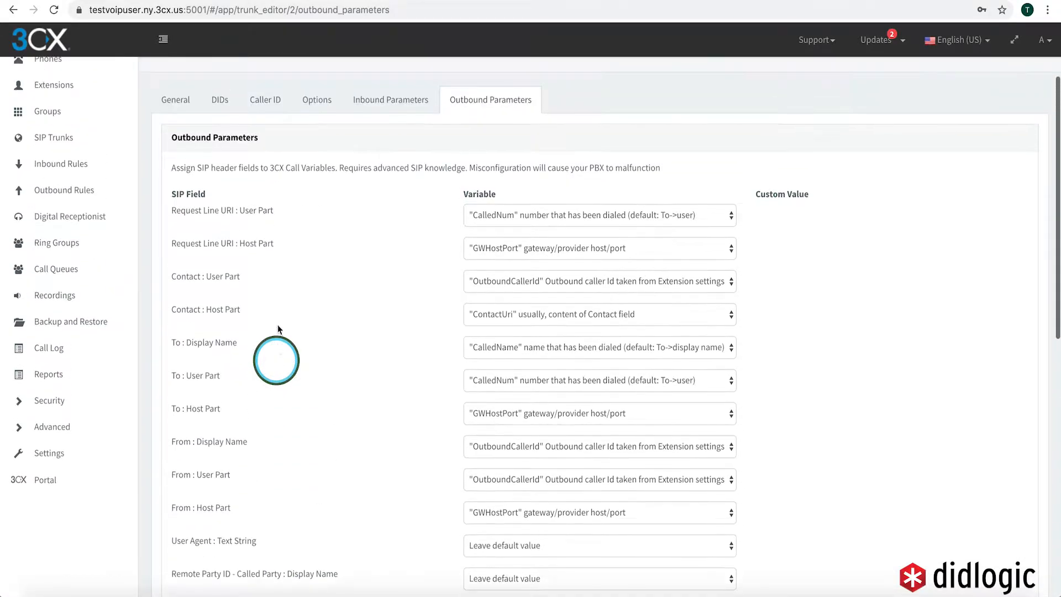
scroll(290, 229, up, 1)
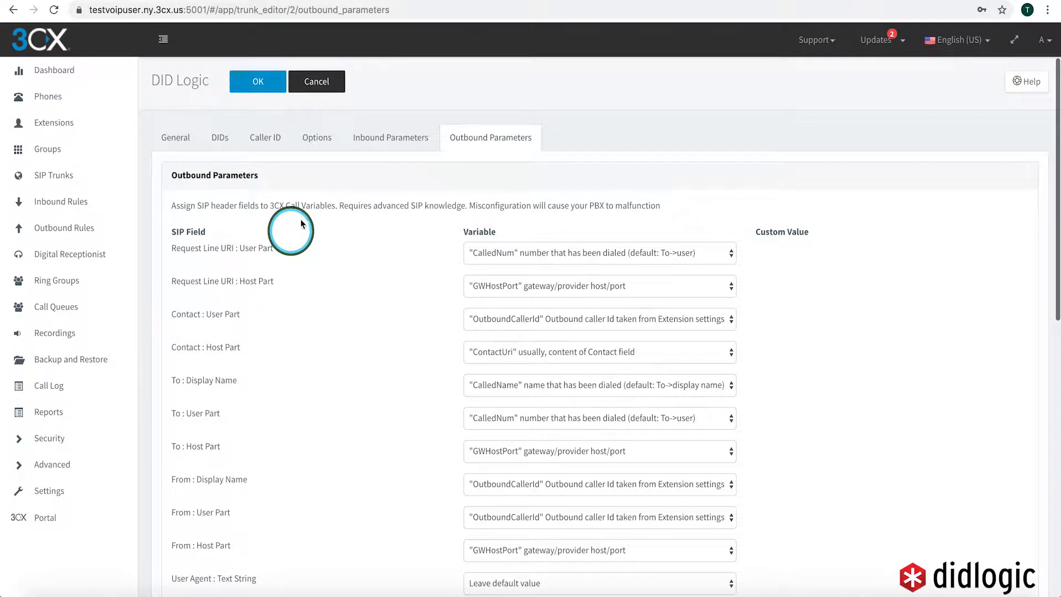
Glance at inbound parameters, save the DID Logic trunk with OK, and go to Inbound Rules
click(410, 140)
click(258, 88)
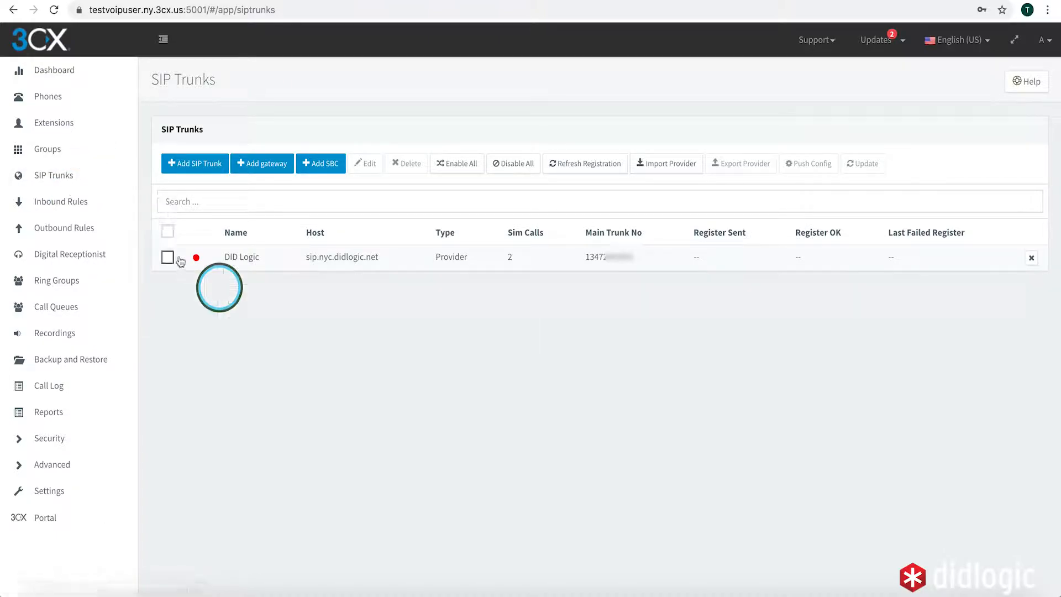
click(60, 214)
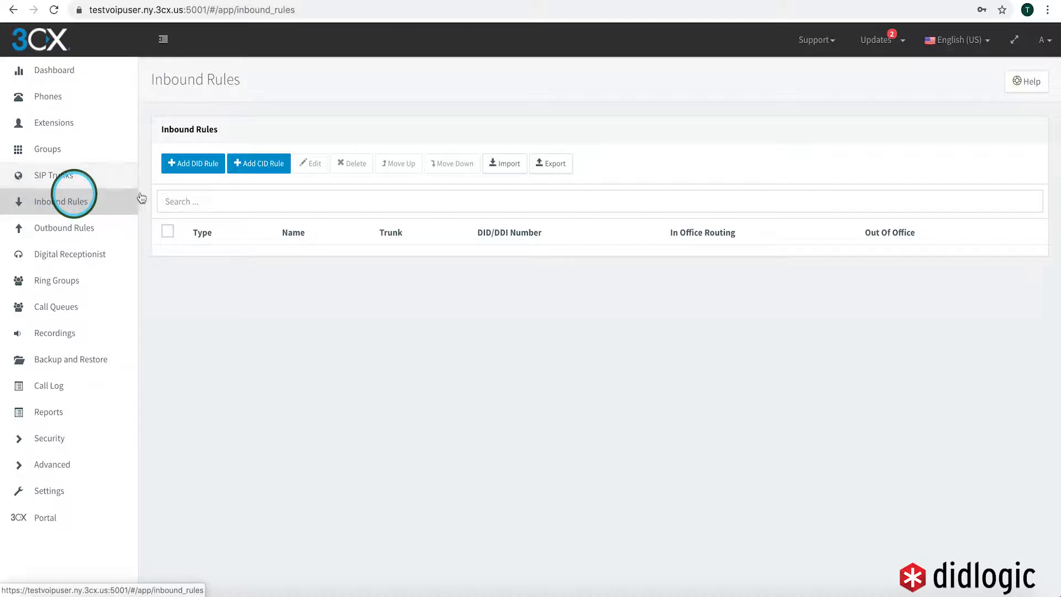
Create DID rule Inbound1 on the trunk's DID, routing office and outside-hours calls to extension 1005
click(209, 176)
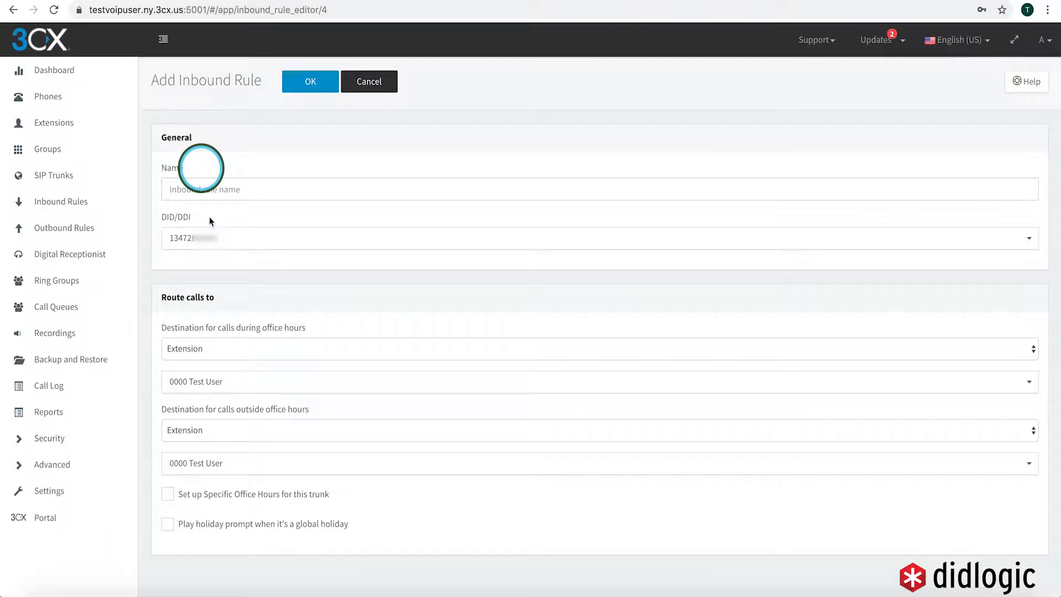
click(257, 193)
text(Inbound1)
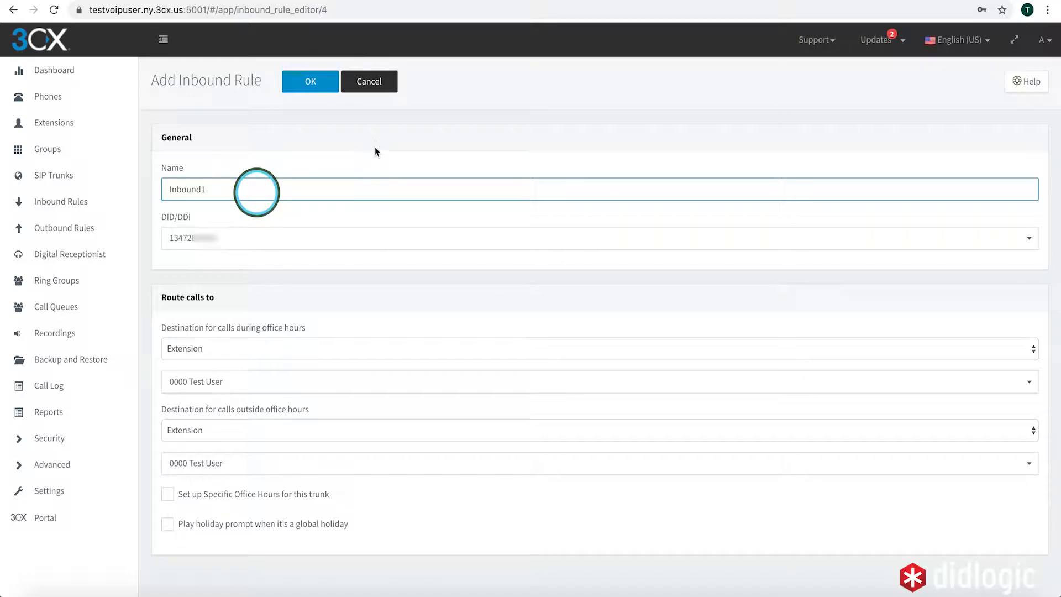
click(221, 239)
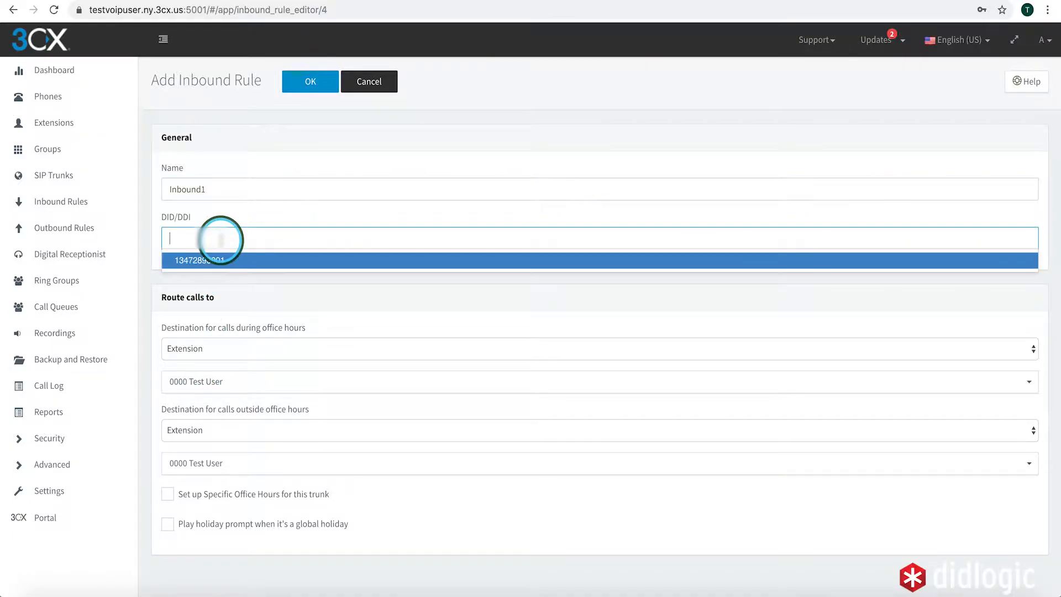
click(216, 260)
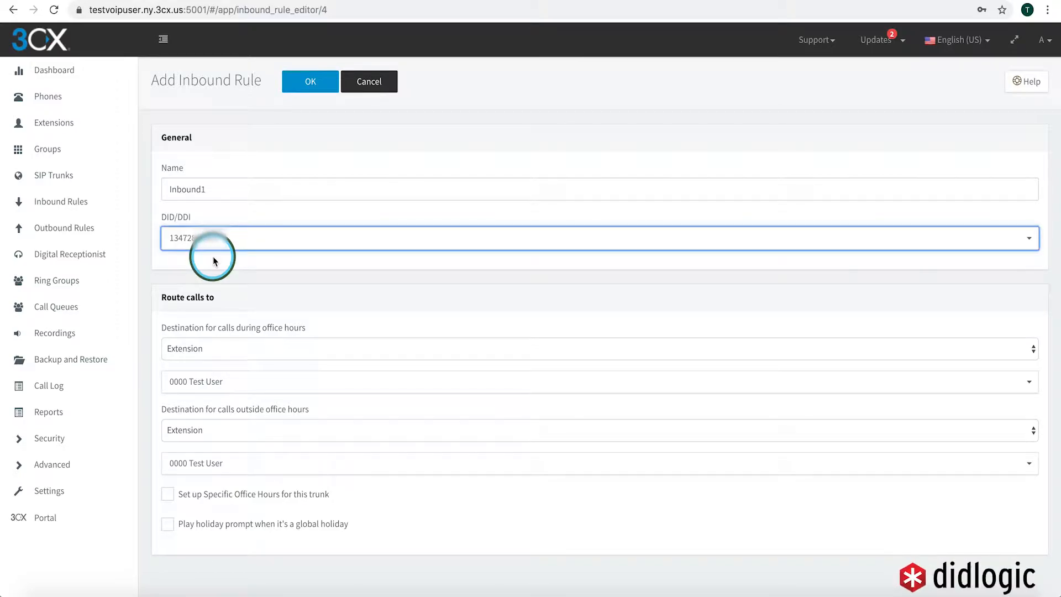
click(205, 345)
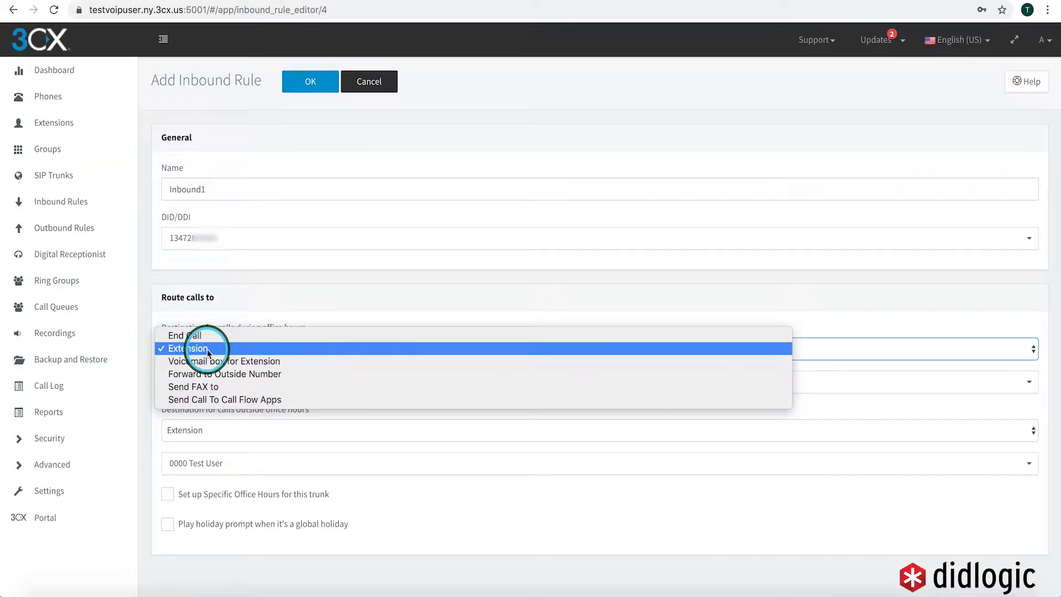
click(204, 348)
click(204, 382)
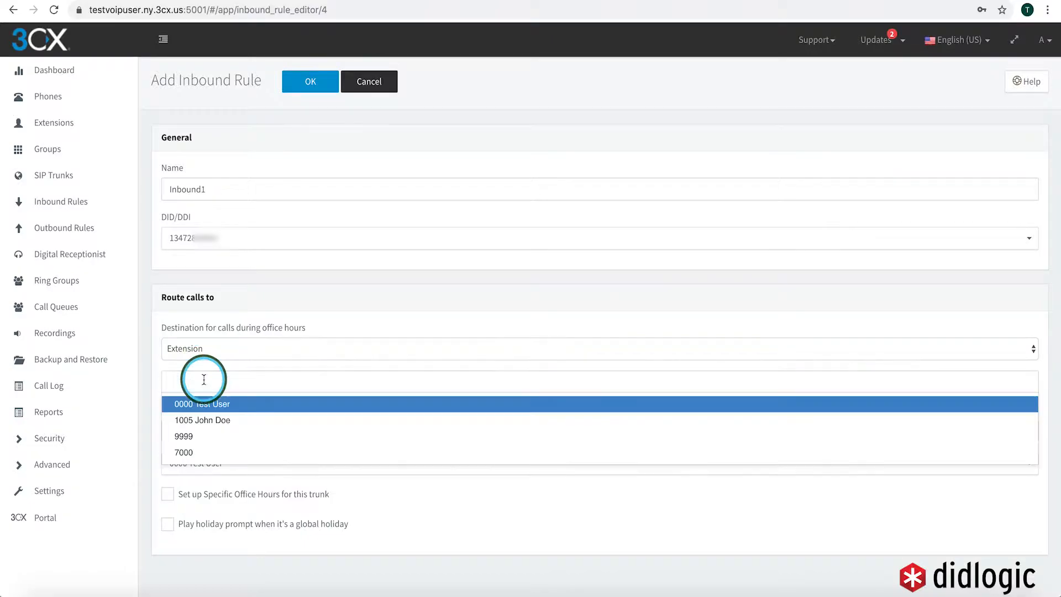
click(203, 420)
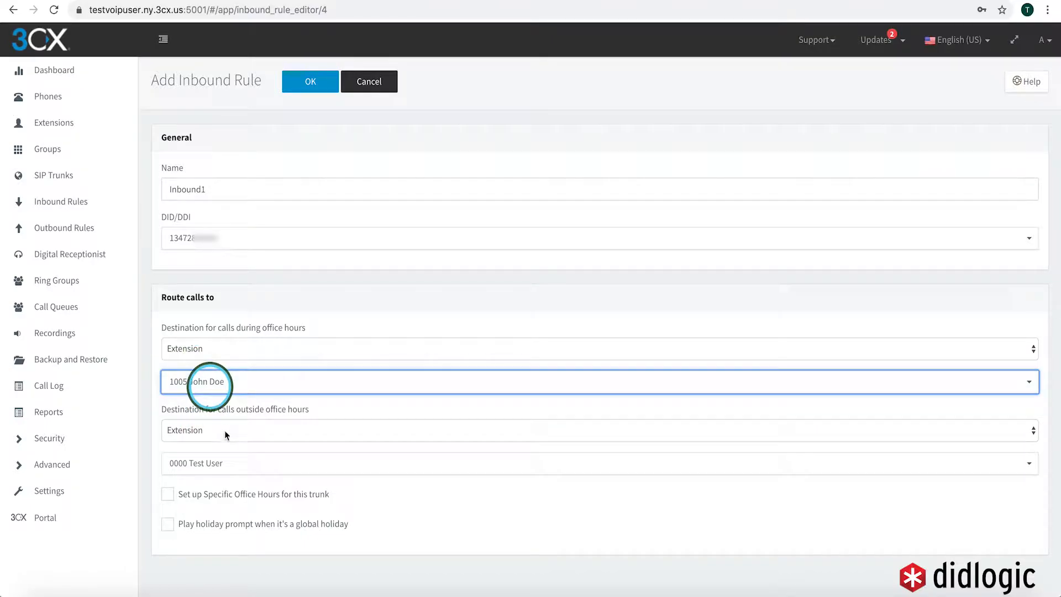
click(215, 463)
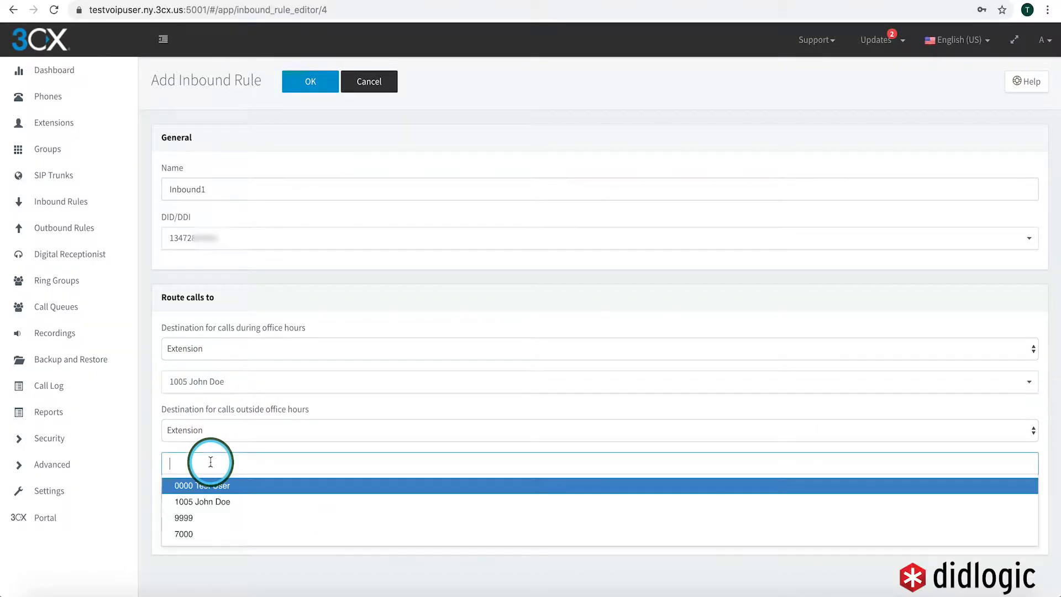
click(210, 501)
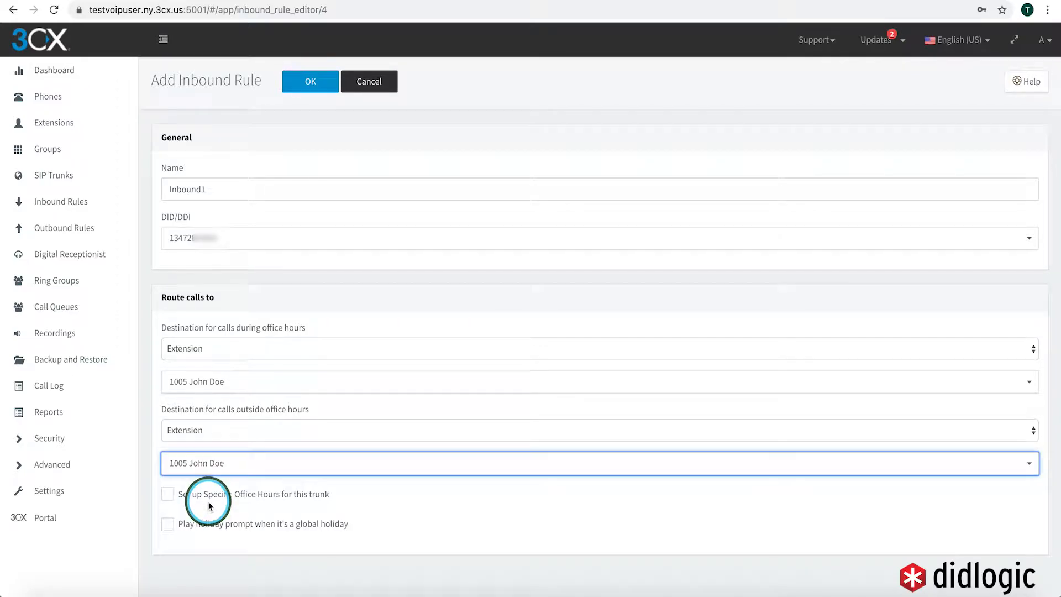
click(314, 82)
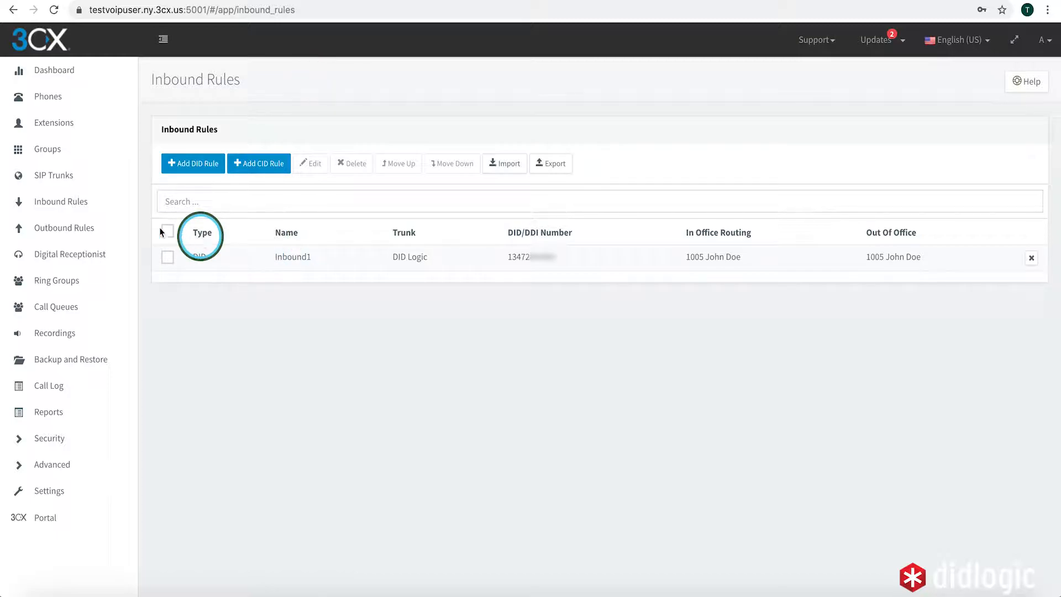
Start a new outbound rule named Outbound1 that applies to the DEFAULT extension group
click(86, 232)
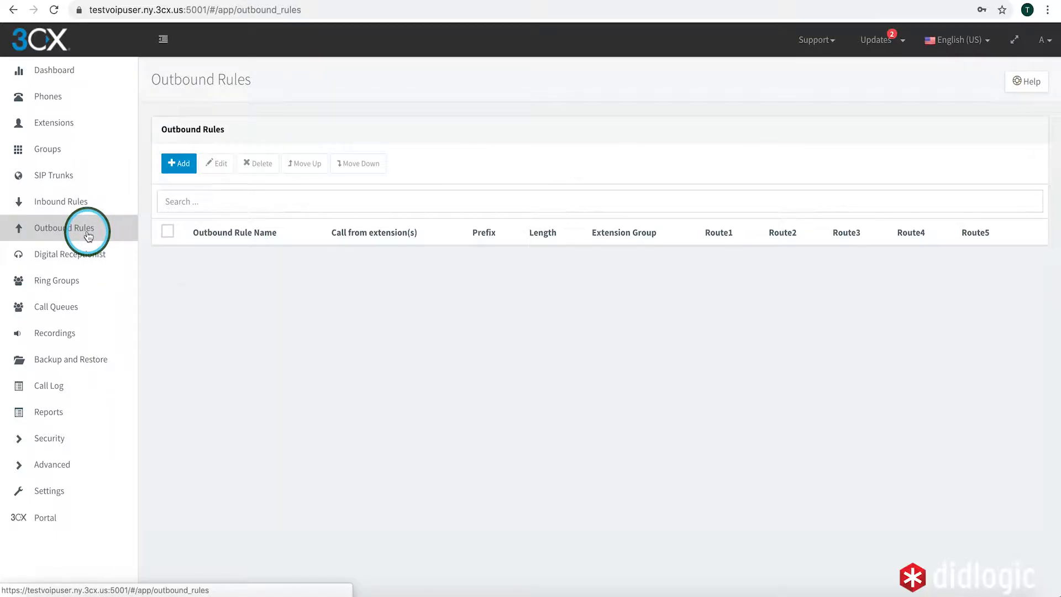
click(175, 162)
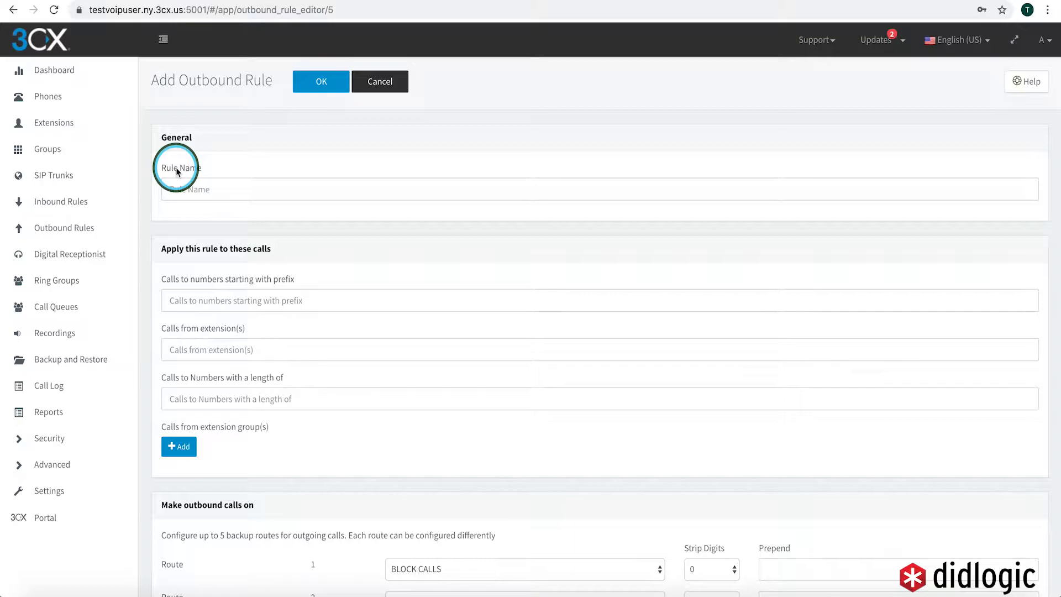
click(225, 193)
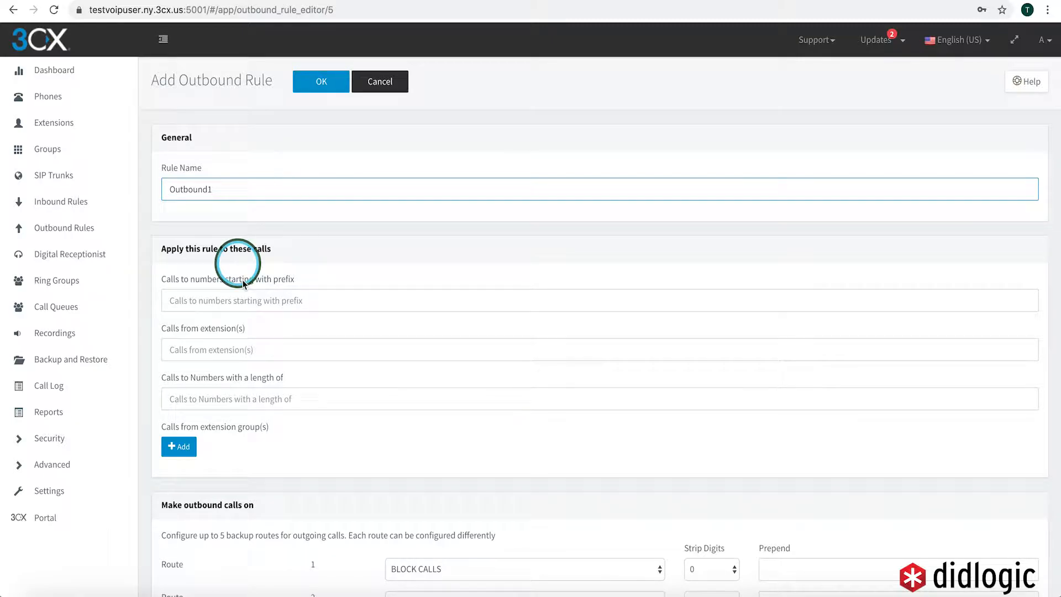
scroll(285, 276, down, 2)
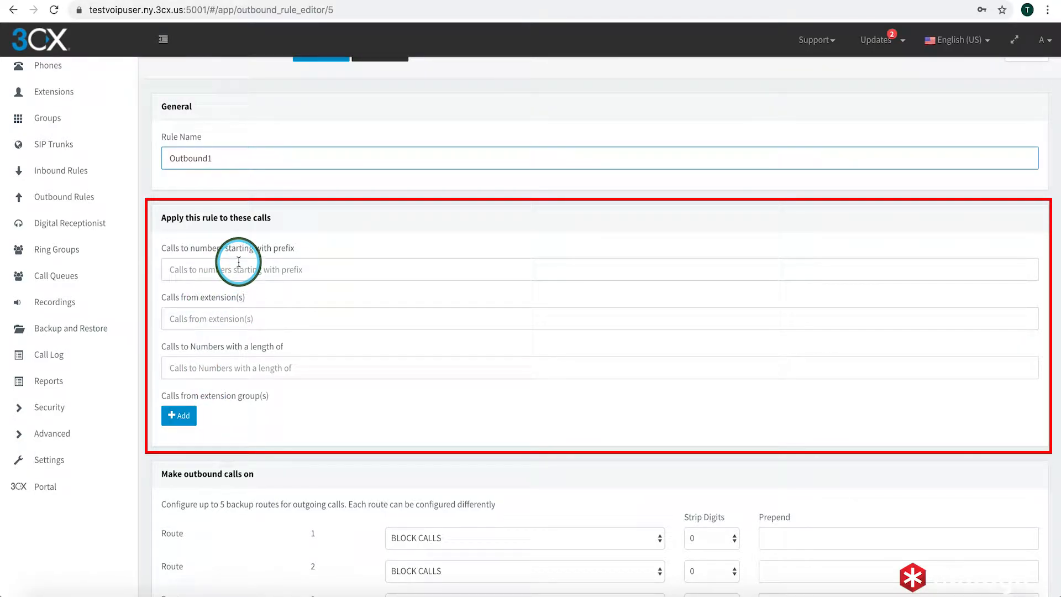
click(179, 416)
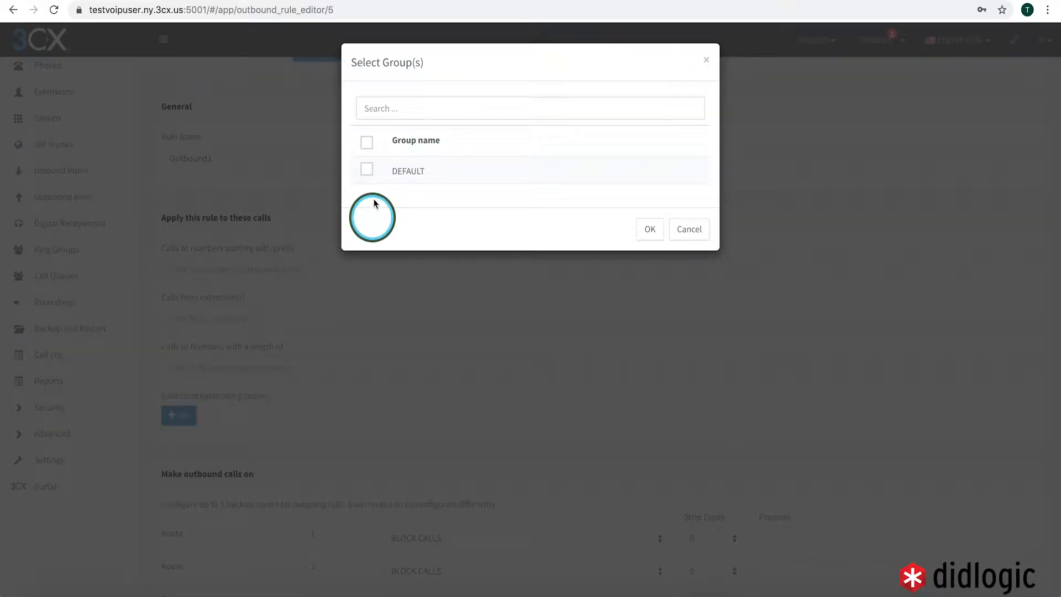
click(367, 170)
click(641, 229)
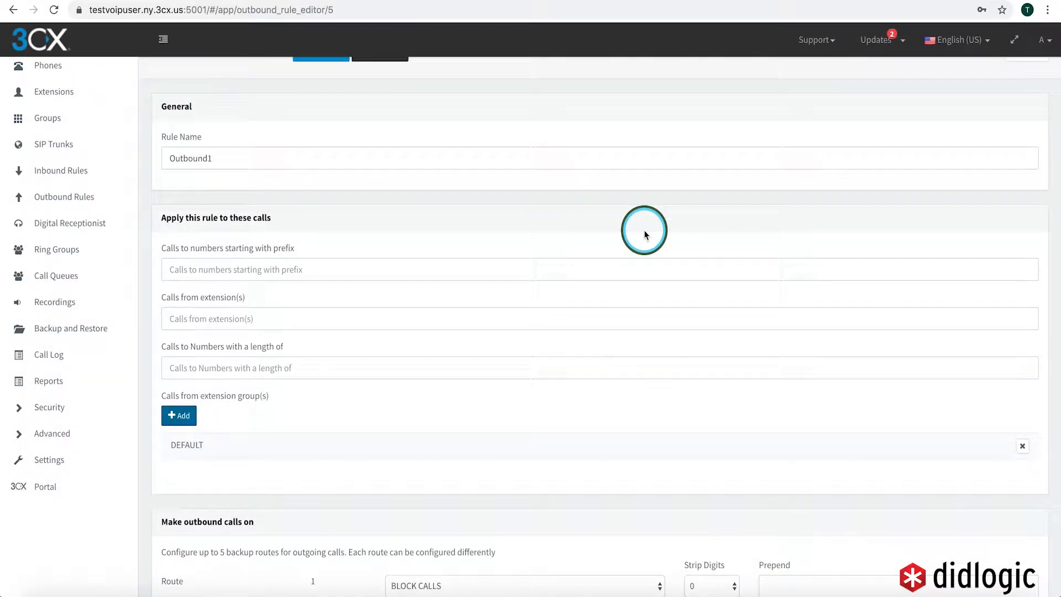
Set route 1 of the outbound rule to the DID Logic trunk
scroll(644, 233, down, 3)
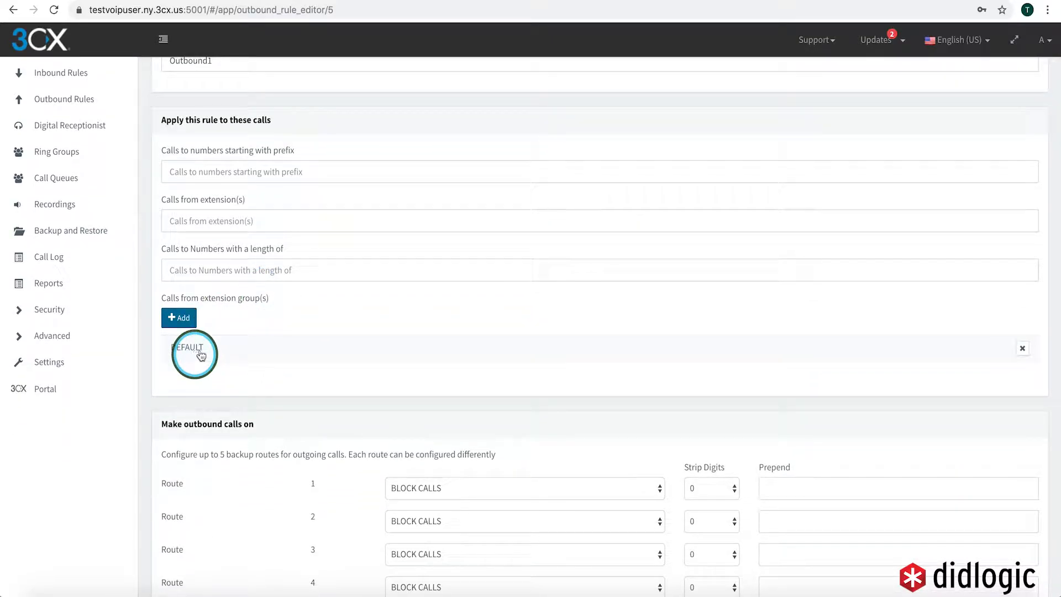
scroll(215, 473, down, 2)
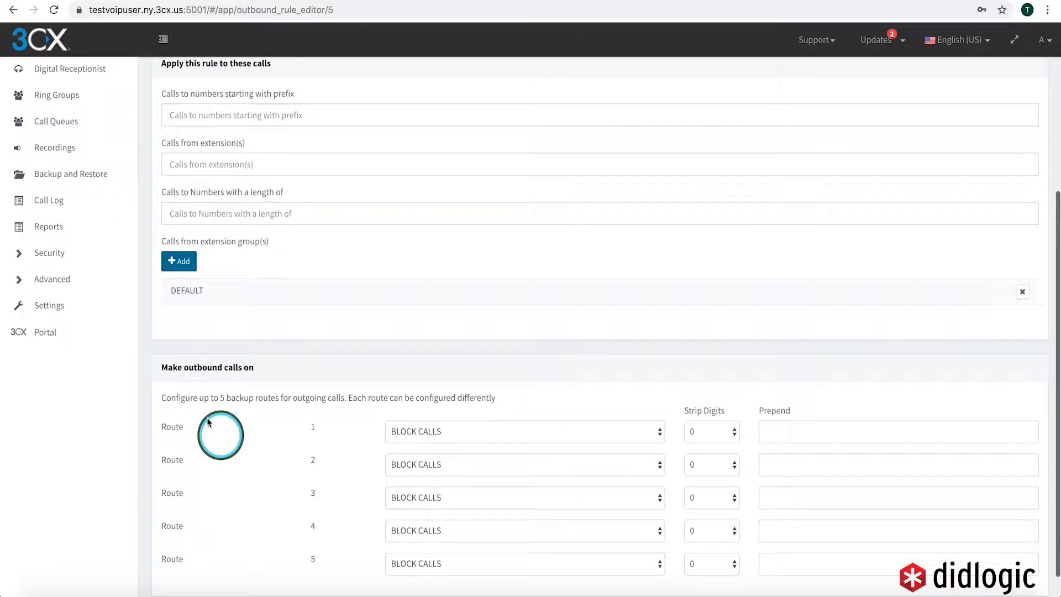
click(409, 431)
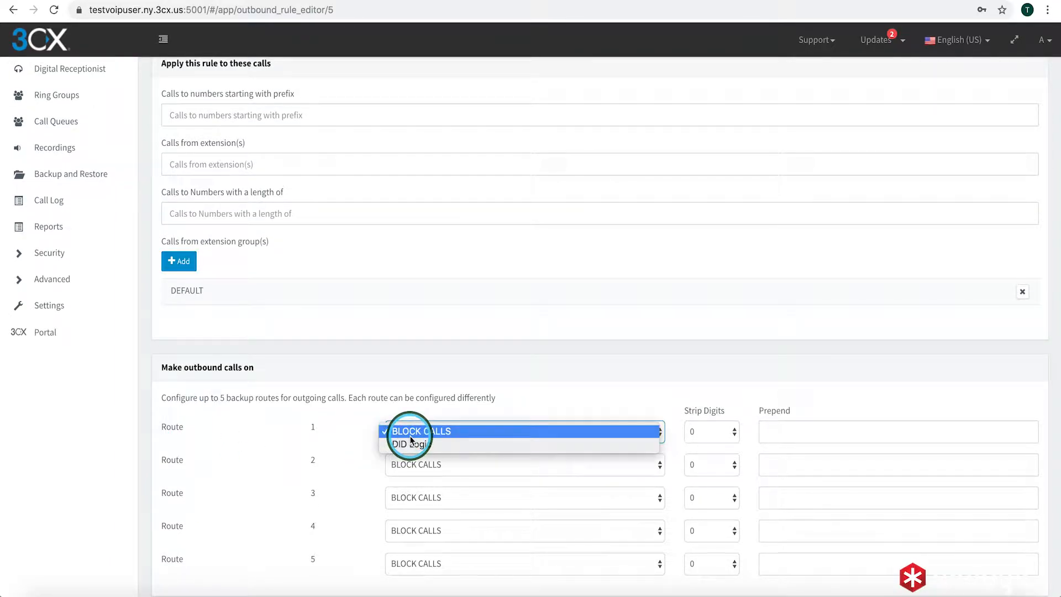
click(419, 445)
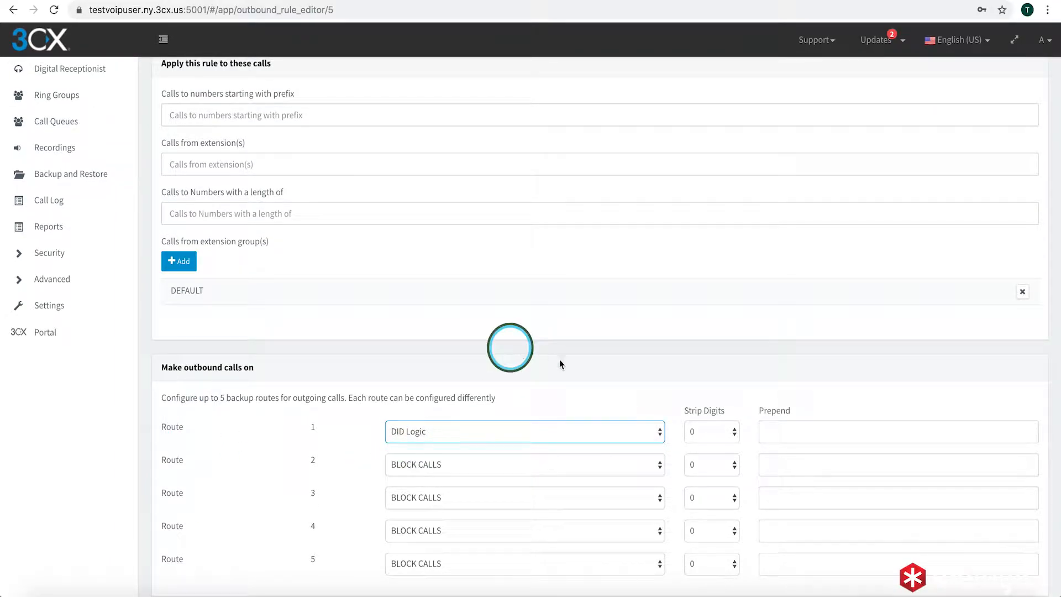
scroll(723, 376, down, 1)
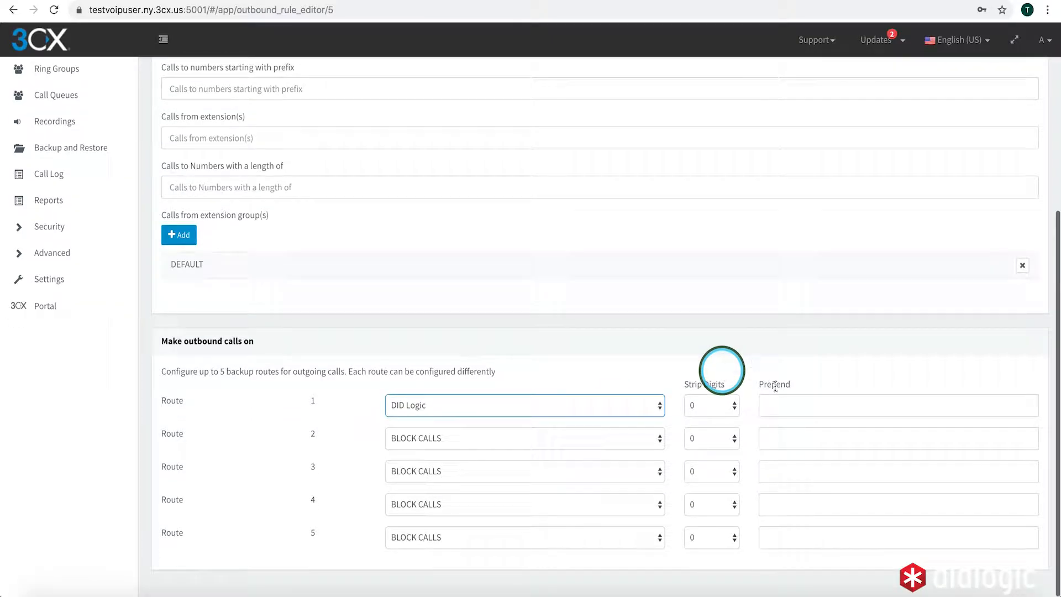
scroll(693, 401, down, 1)
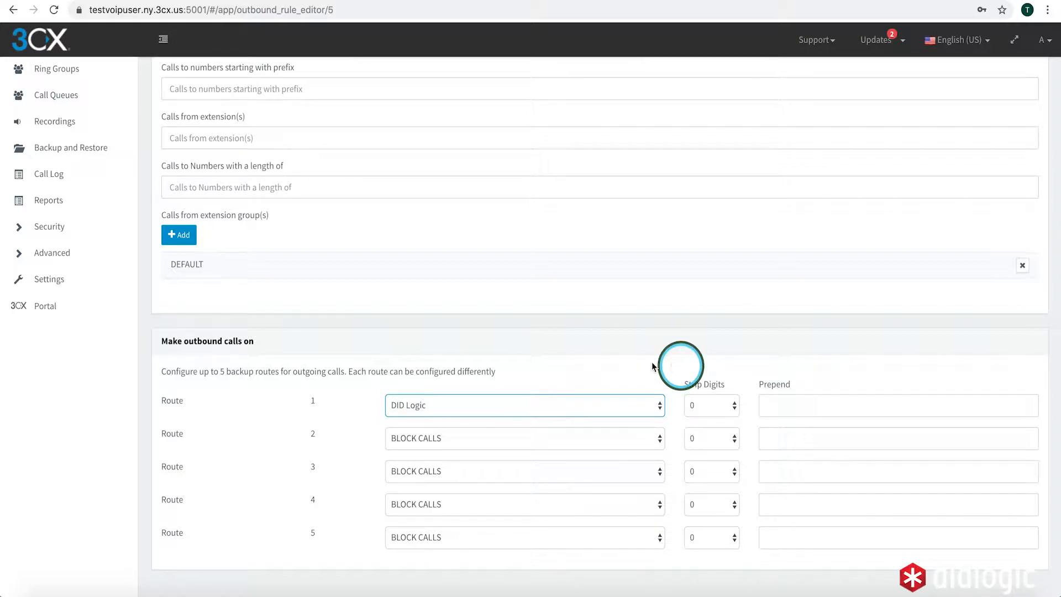
click(634, 370)
scroll(634, 370, up, 5)
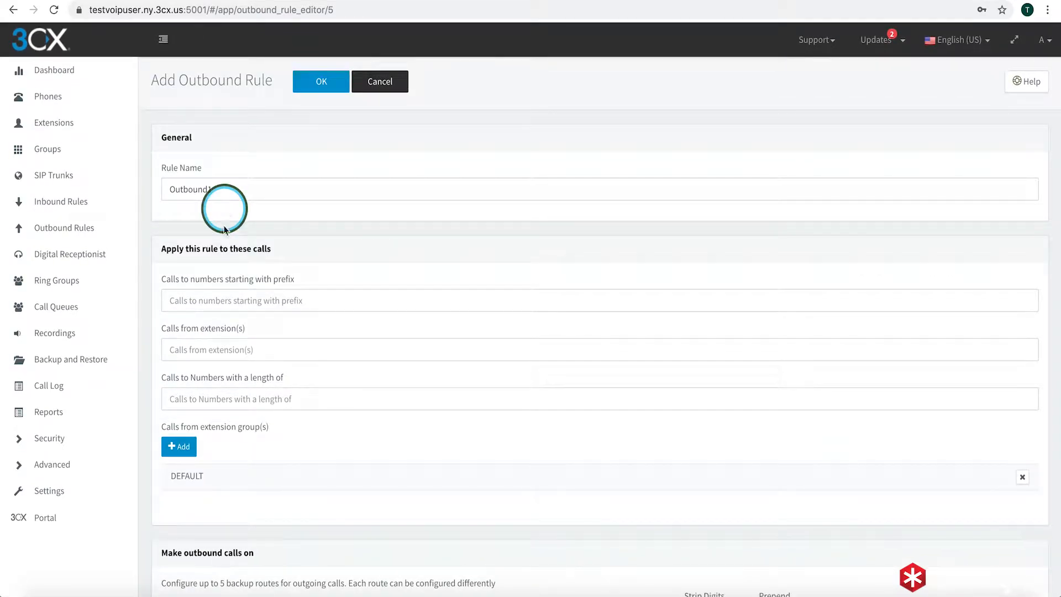
Save Outbound1, check the DID Logic trunk's registration under SIP Trunks, then show Extensions
click(314, 84)
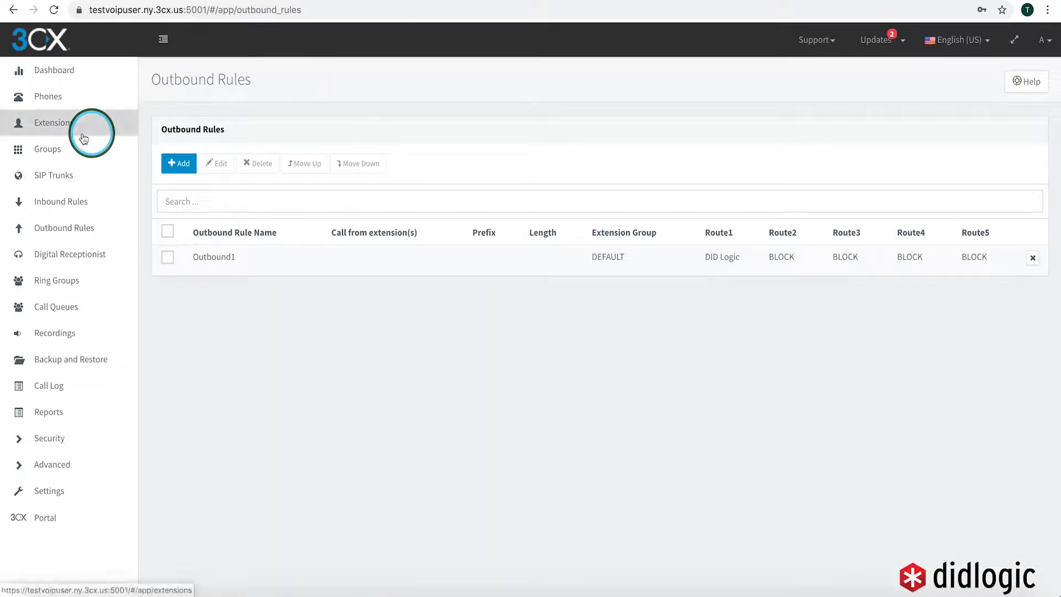
click(59, 176)
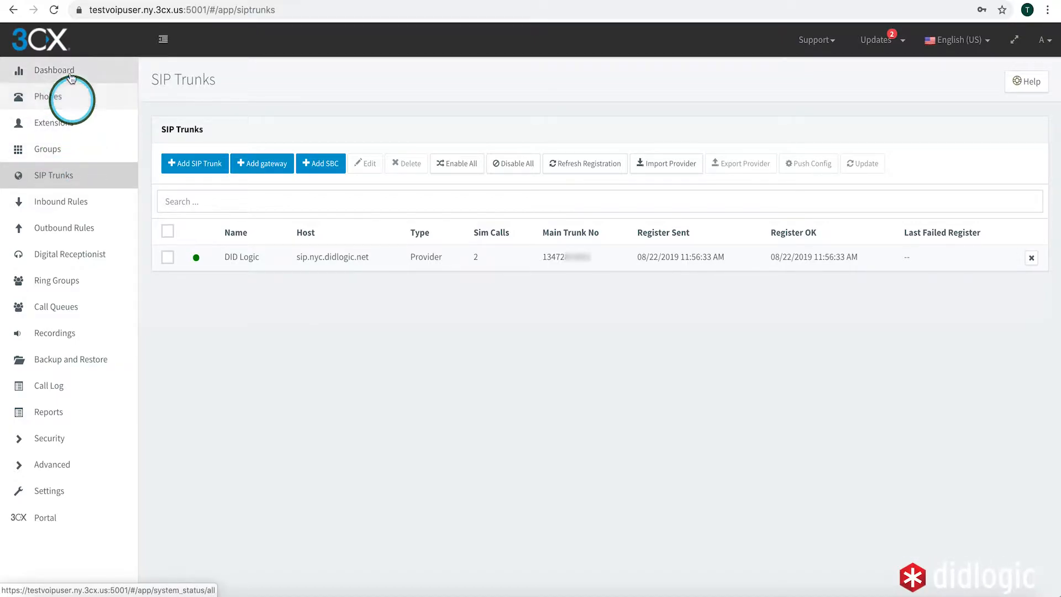
click(59, 122)
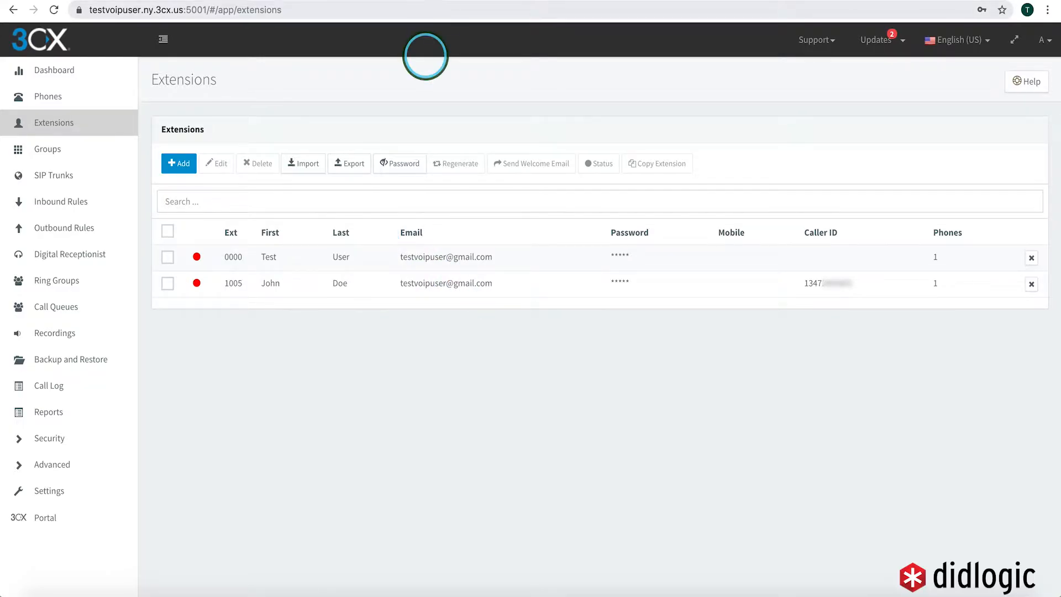
Open the 3cxProv .3cxconfig attachment from the 'Welcome to 3CX!' email in the 3CX client
click(432, 1)
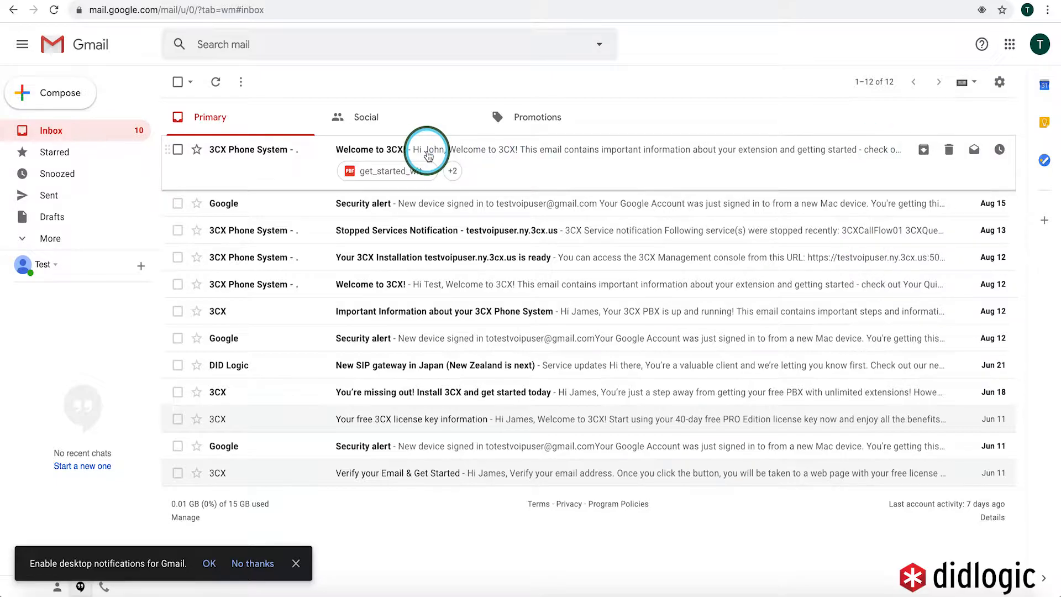
click(261, 149)
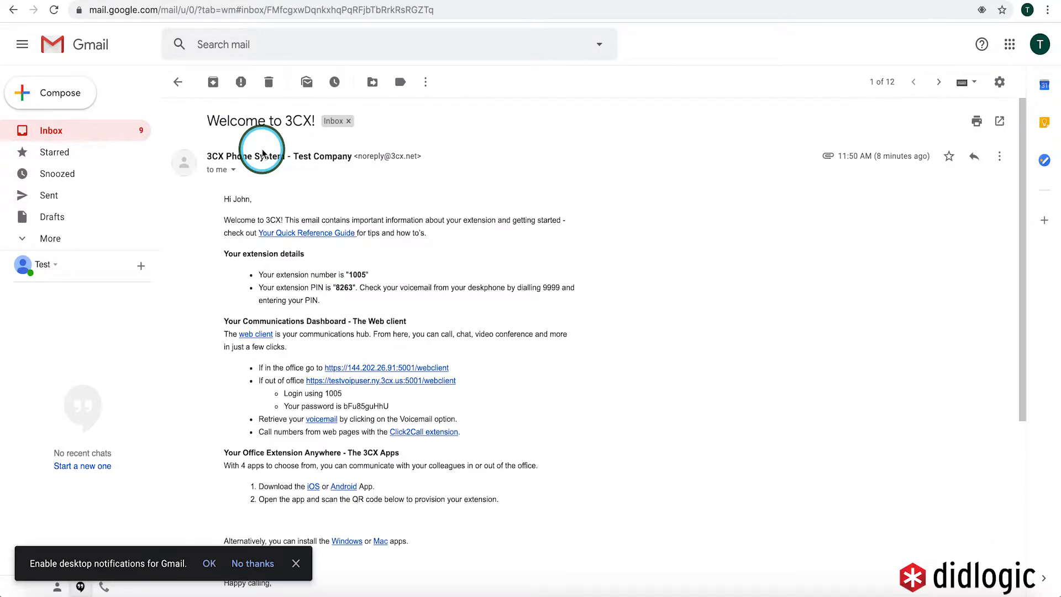
scroll(431, 221, down, 7)
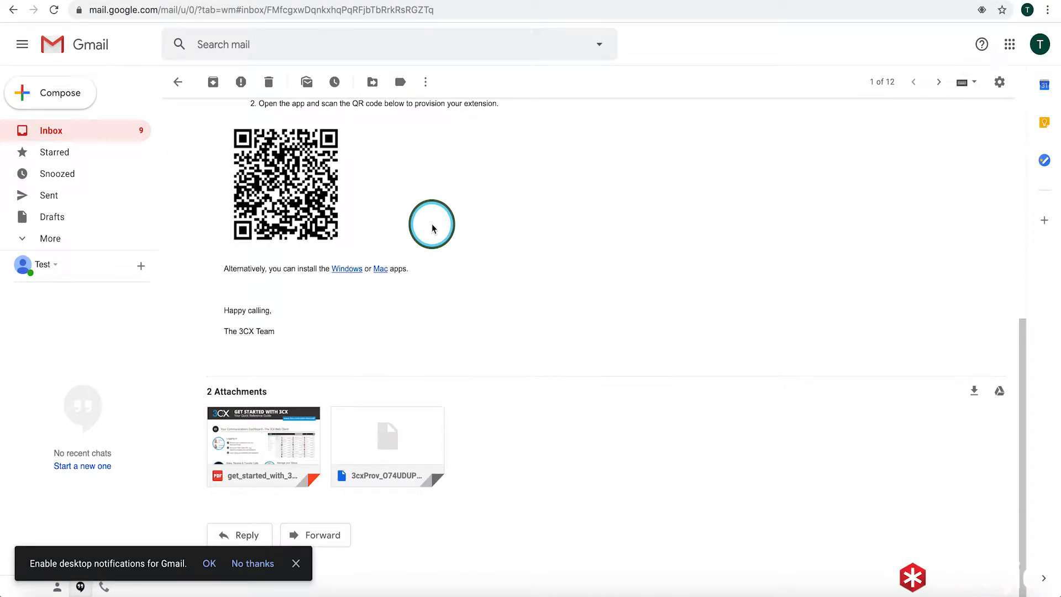
mouse_move(387, 437)
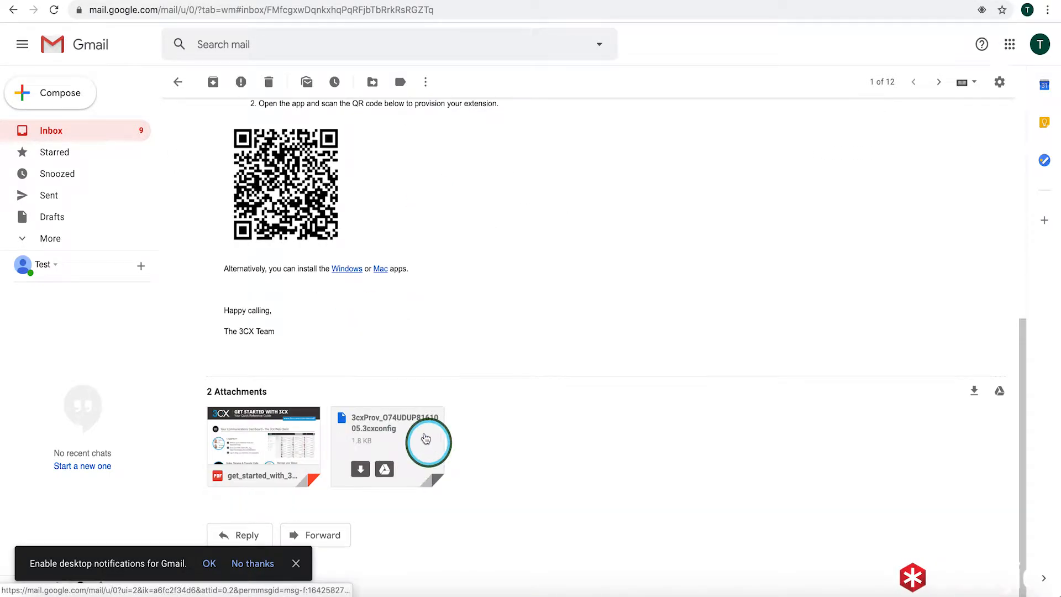
click(362, 469)
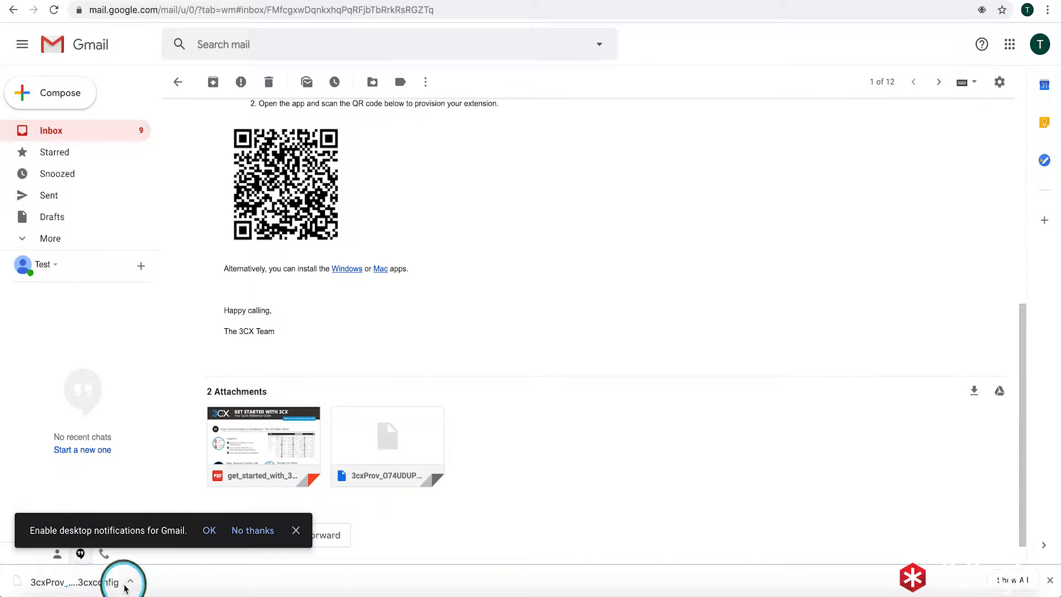
click(127, 586)
click(148, 532)
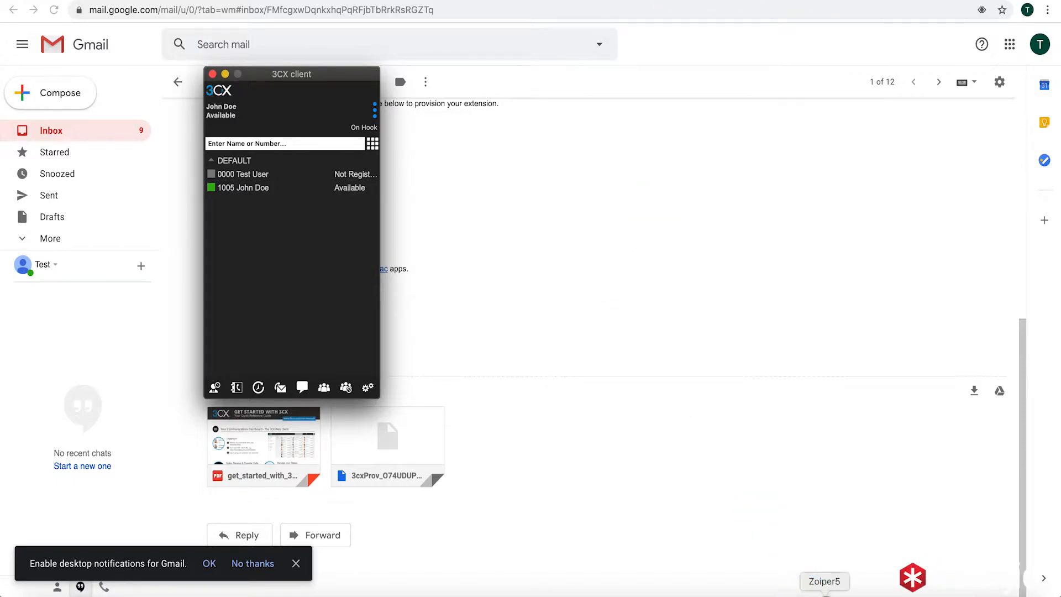
Dial the DID number from Zoiper to place an inbound test call
click(824, 592)
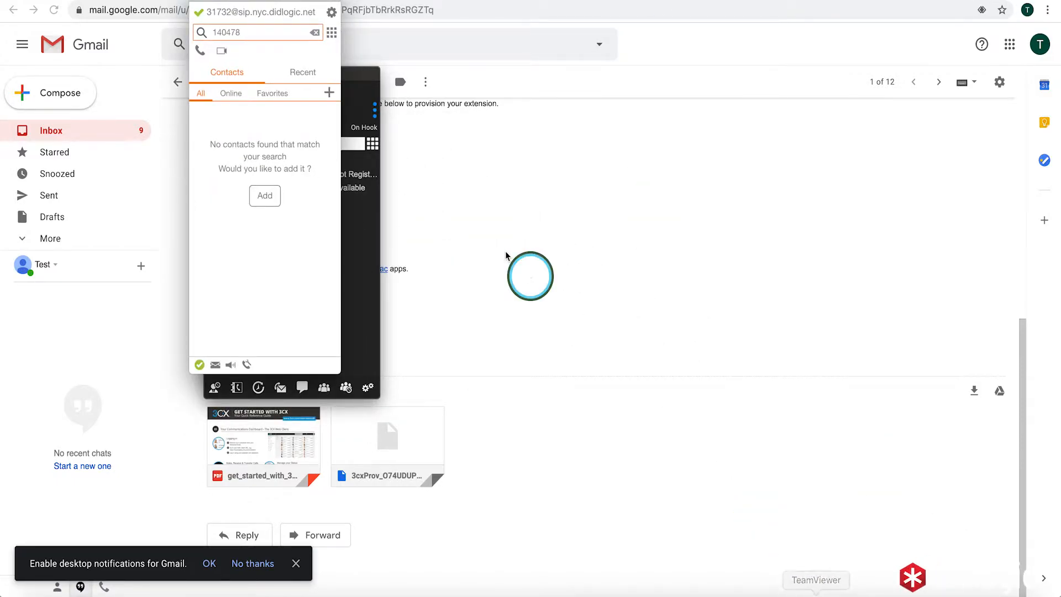
drag(277, 1, 707, 75)
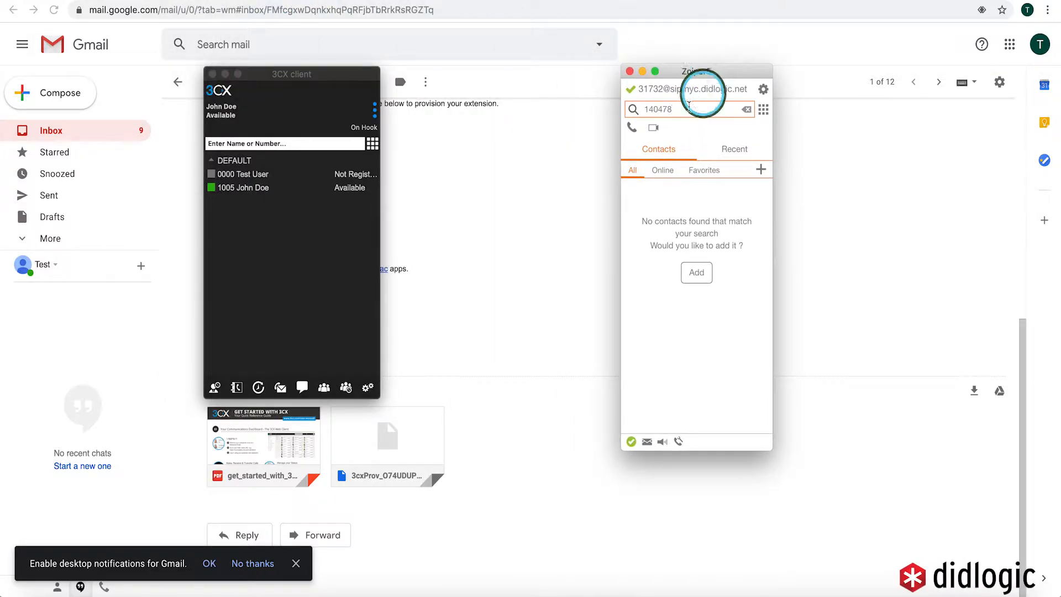
double_click(671, 114)
key(BackSpace)
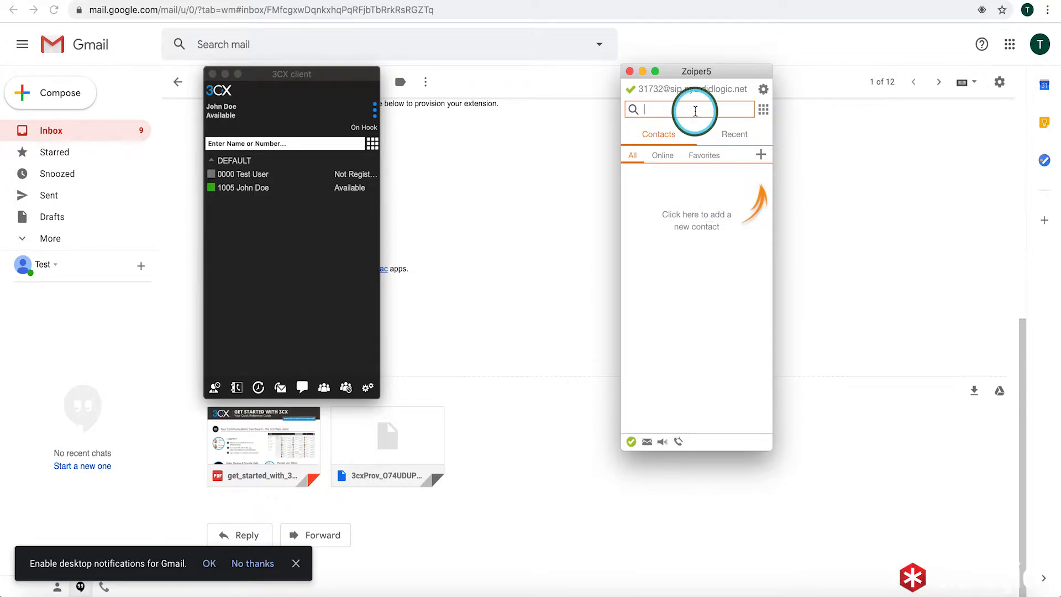
text(13472)
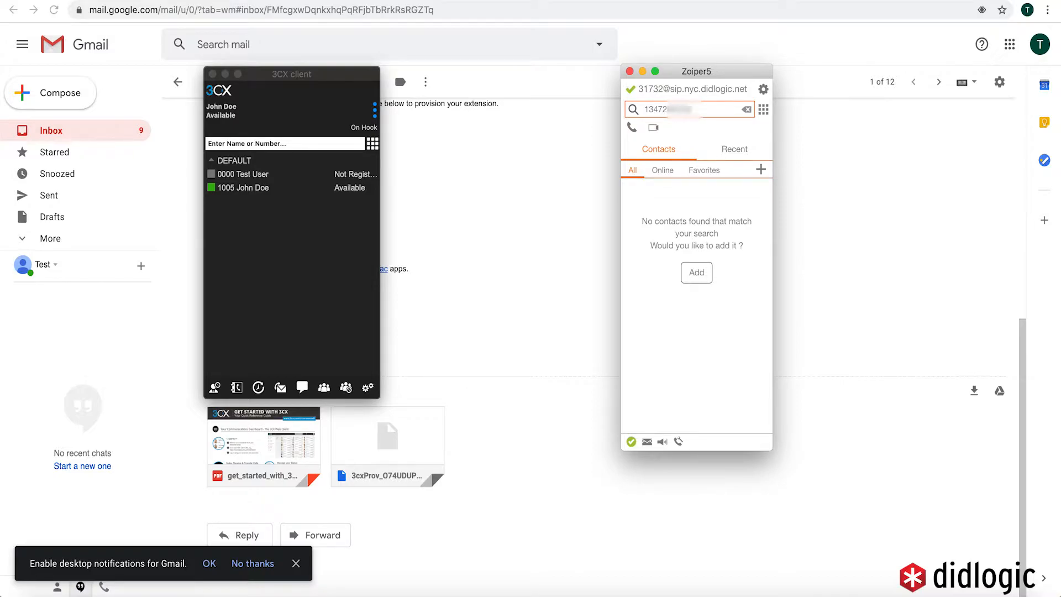
click(632, 128)
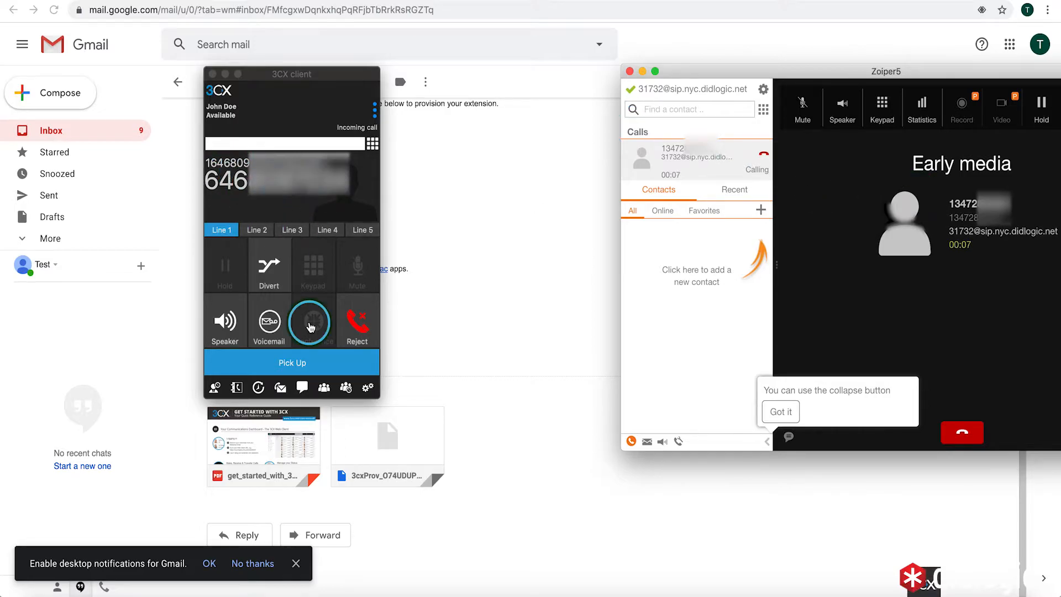
Handle the ringing call in the 3CX client and hang up in Zoiper
click(358, 324)
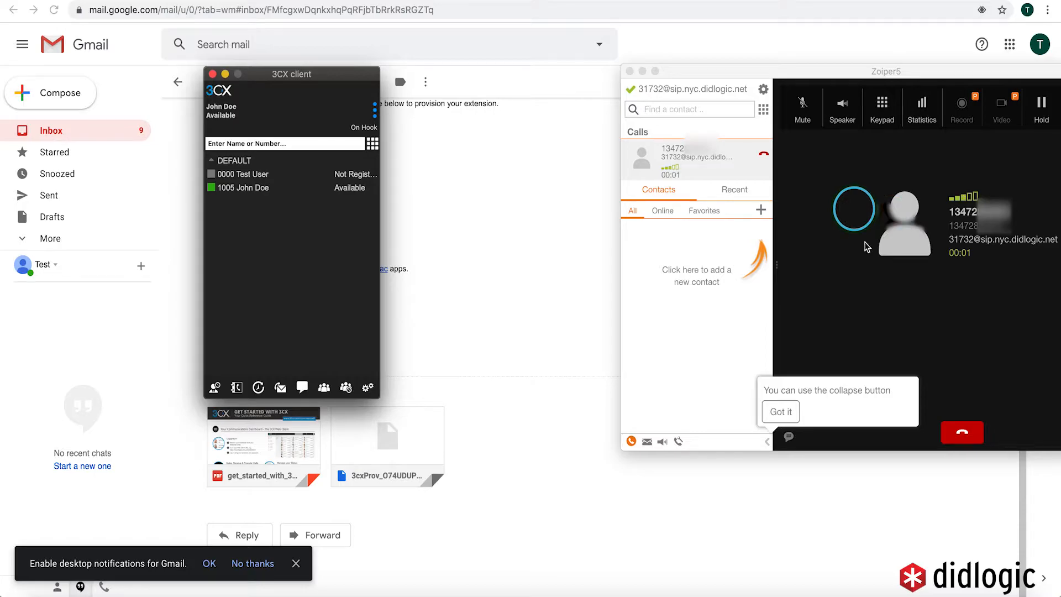
click(968, 434)
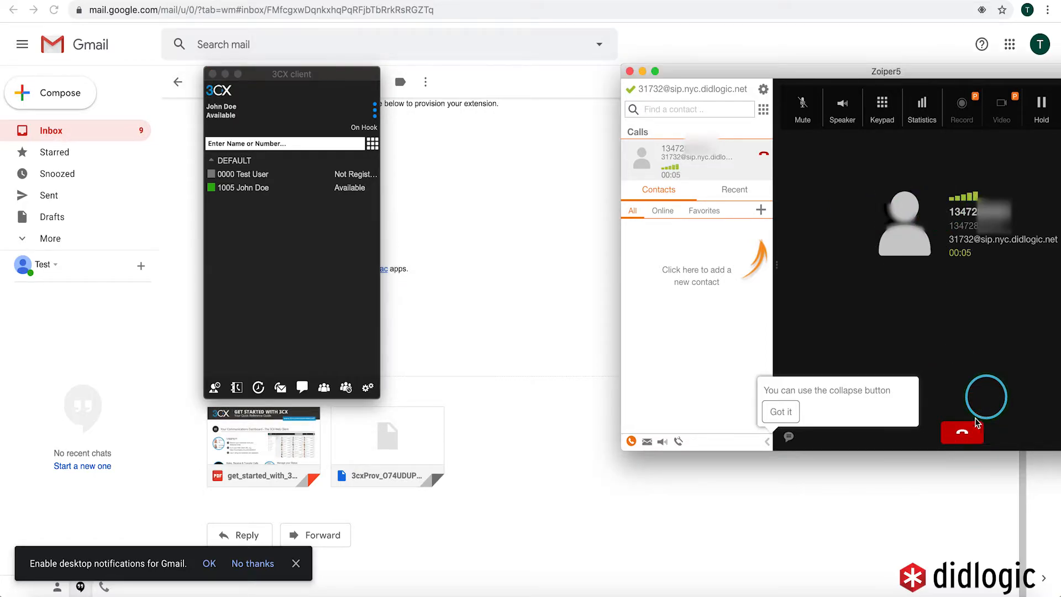
click(968, 434)
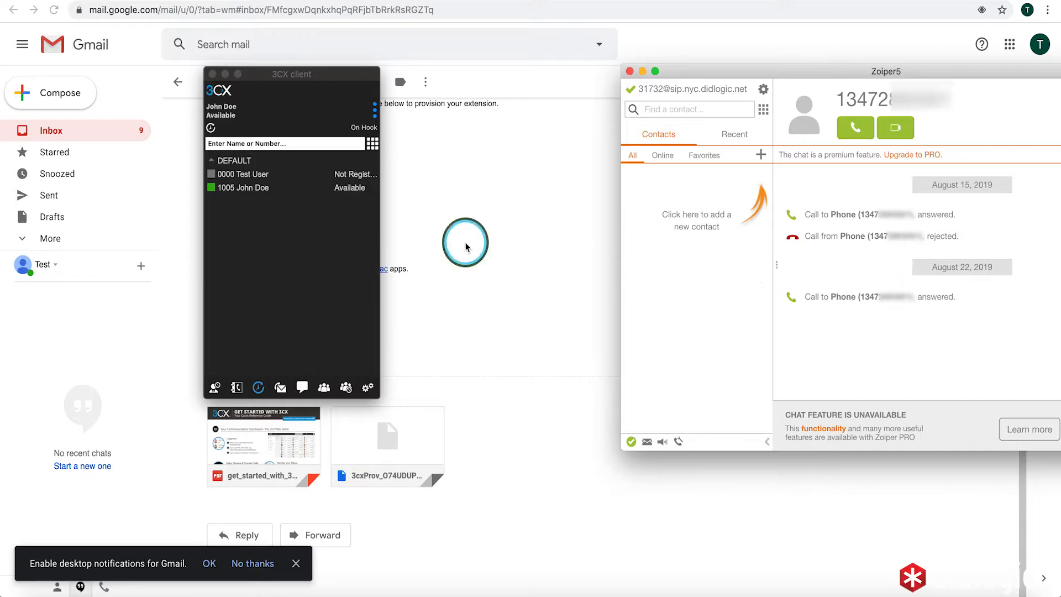
Reposition the Zoiper window and focus the 3CX client's number field
click(273, 145)
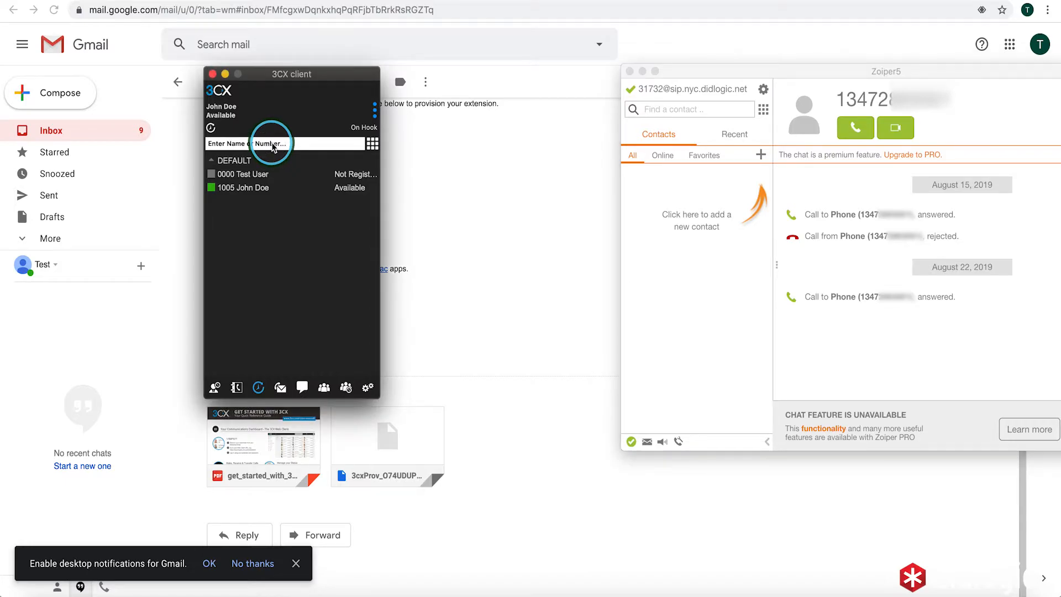
click(262, 145)
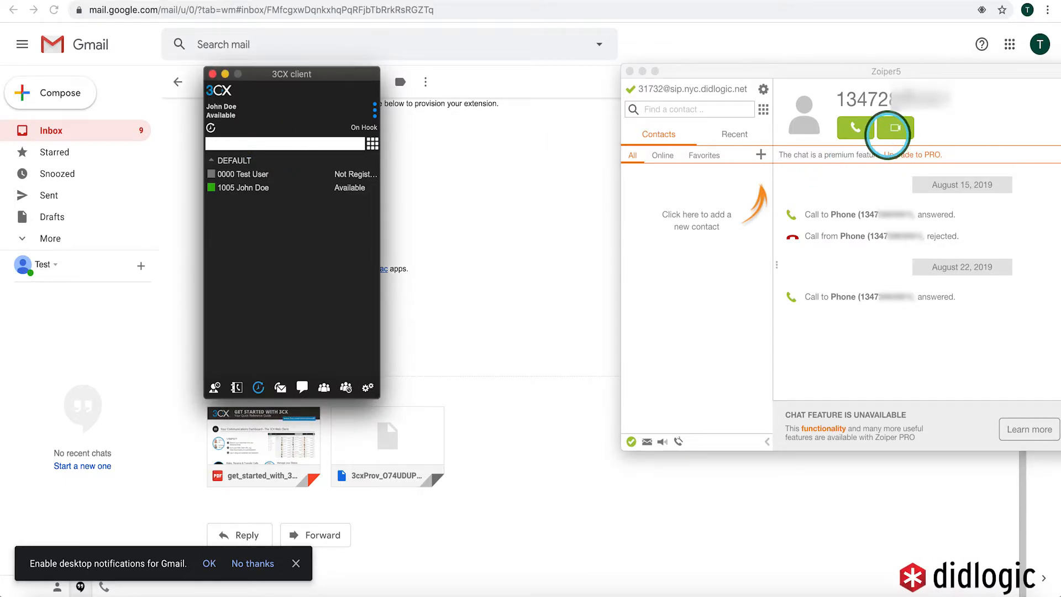
click(913, 74)
drag(914, 74, 870, 68)
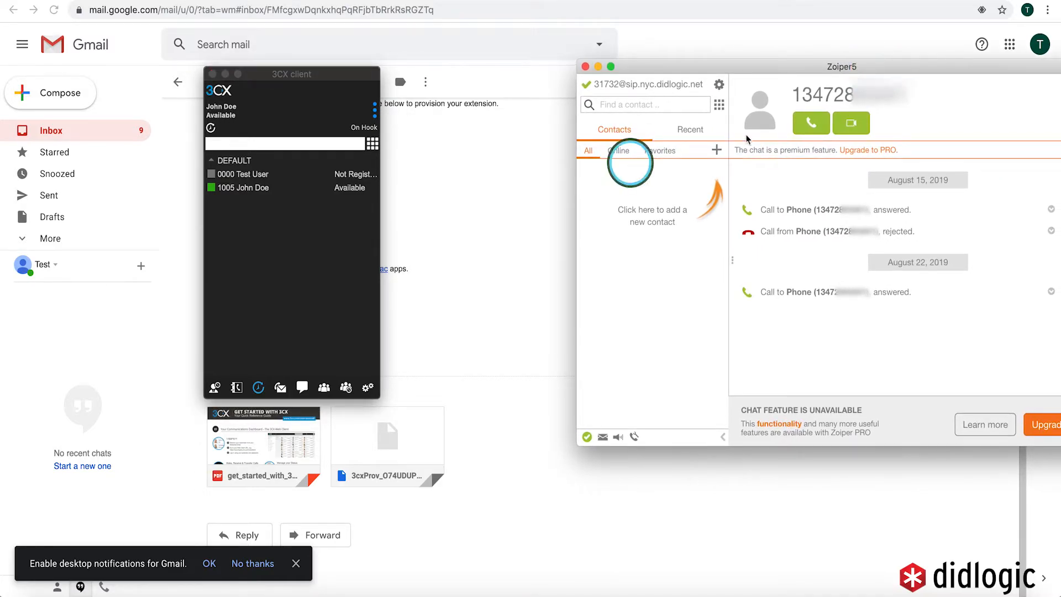
click(275, 145)
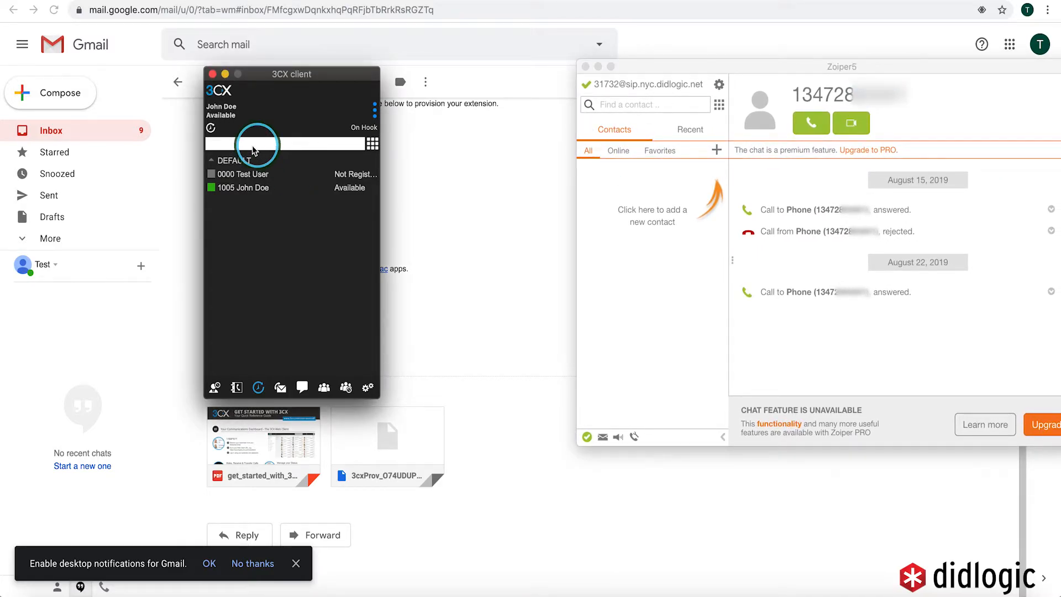
Enter the external test number on the 3CX client dial pad
click(372, 144)
click(225, 273)
click(231, 252)
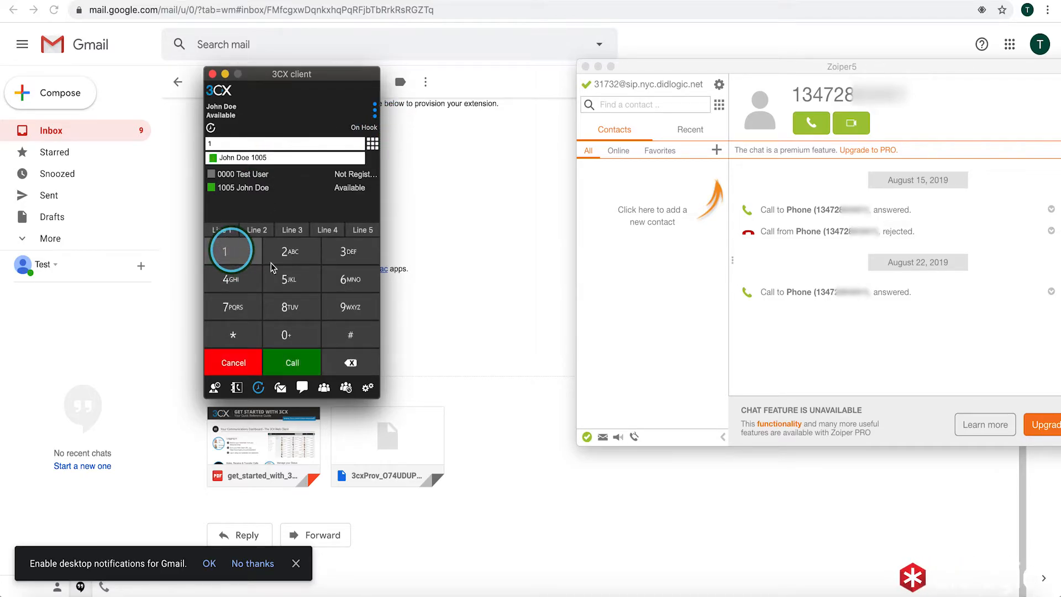
click(348, 279)
click(232, 276)
click(362, 286)
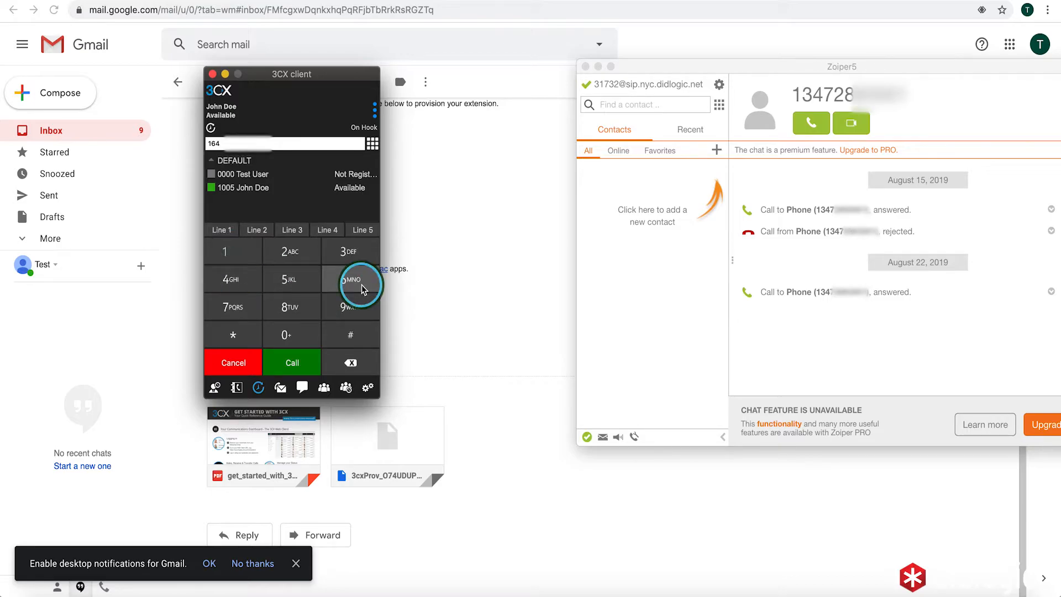
click(306, 320)
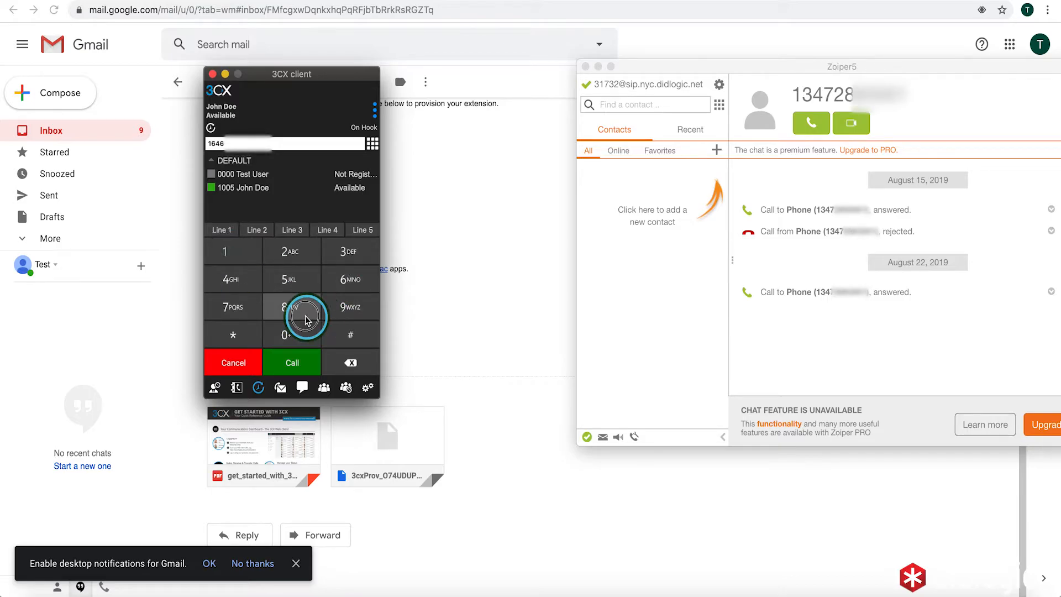
click(301, 332)
click(356, 311)
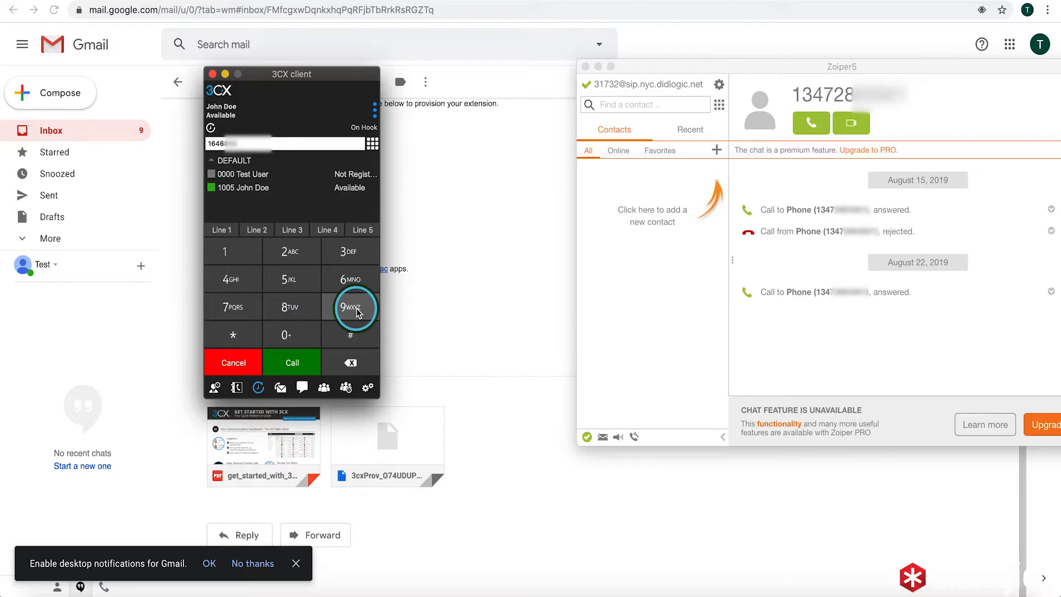
click(235, 305)
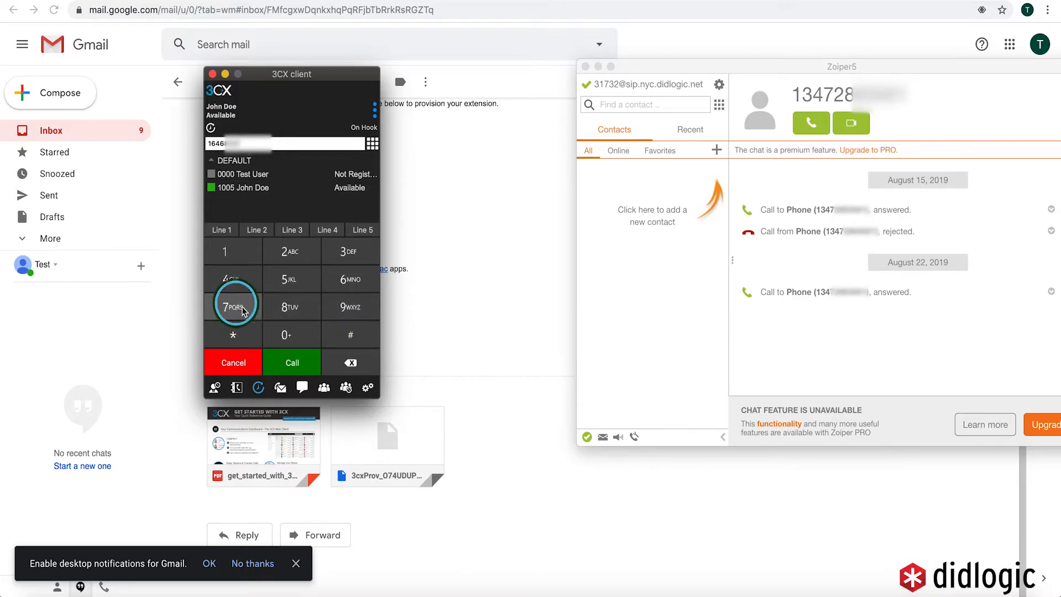
click(281, 336)
click(343, 273)
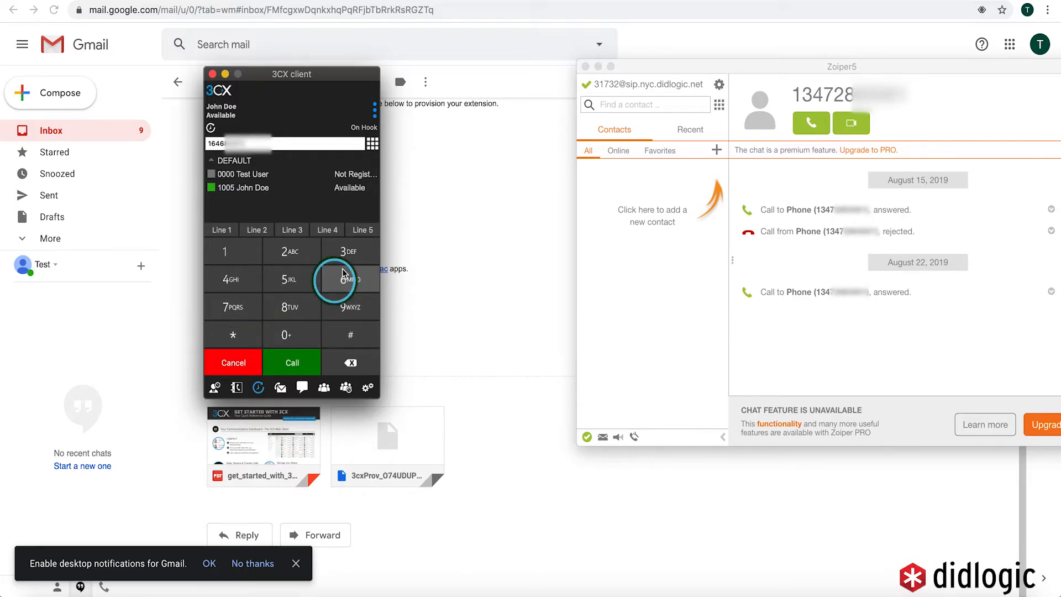
click(251, 281)
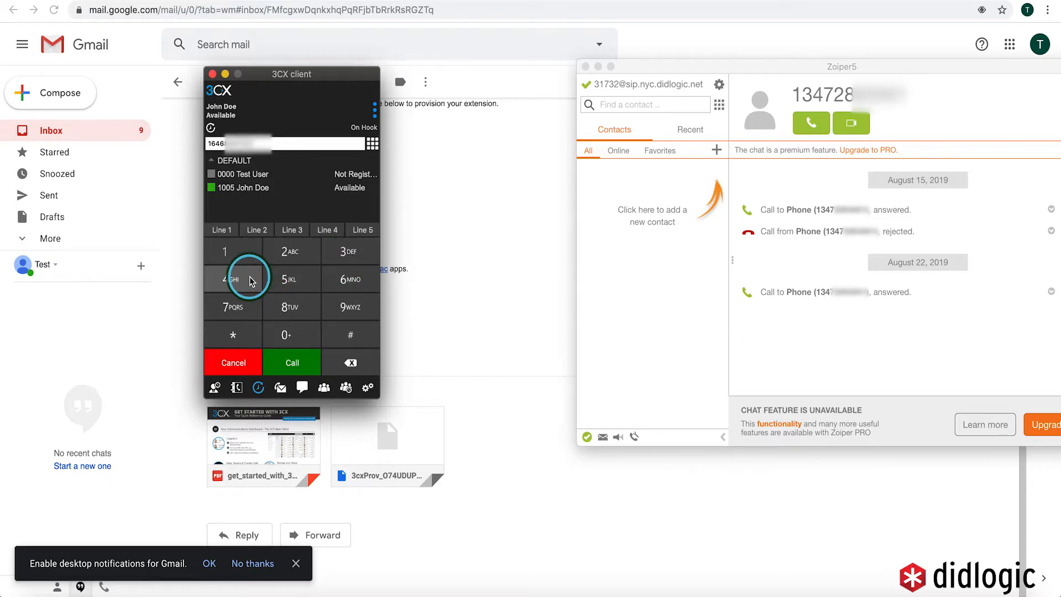
Place the outbound call, watch Zoiper ring, then end the call
click(292, 359)
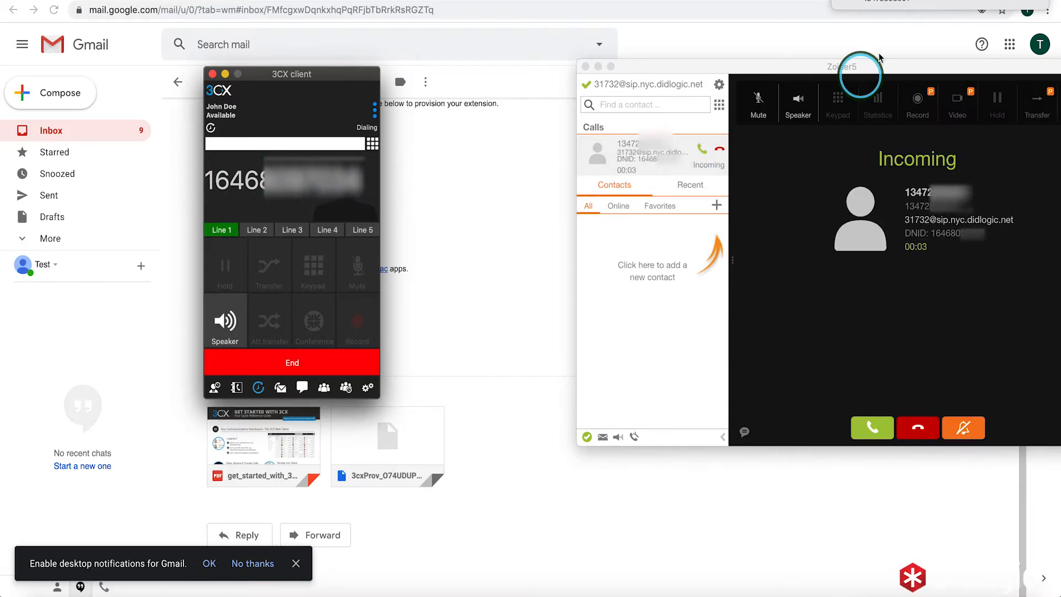
drag(901, 69, 807, 66)
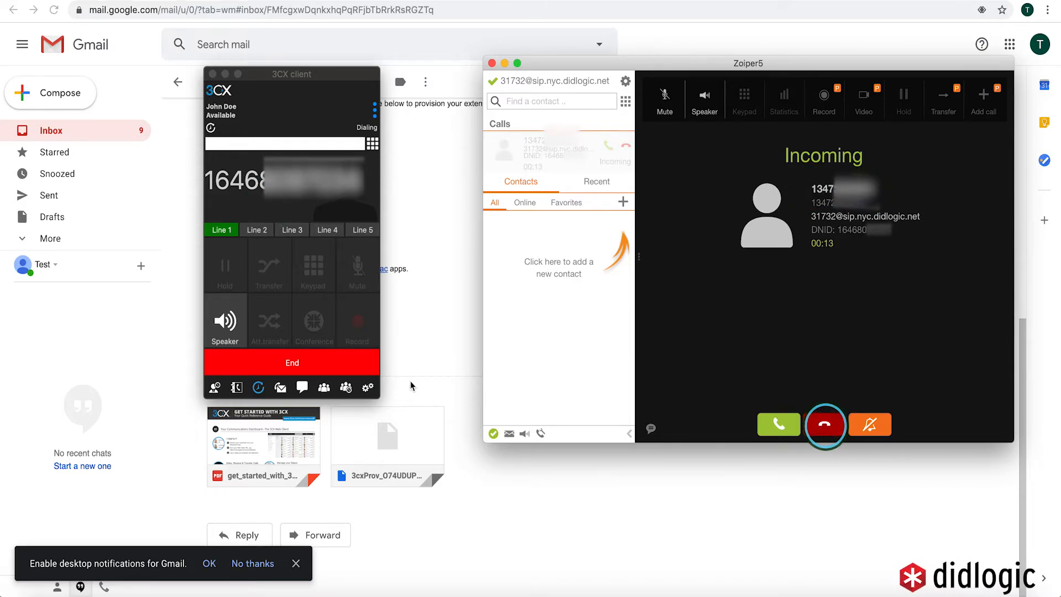
click(274, 365)
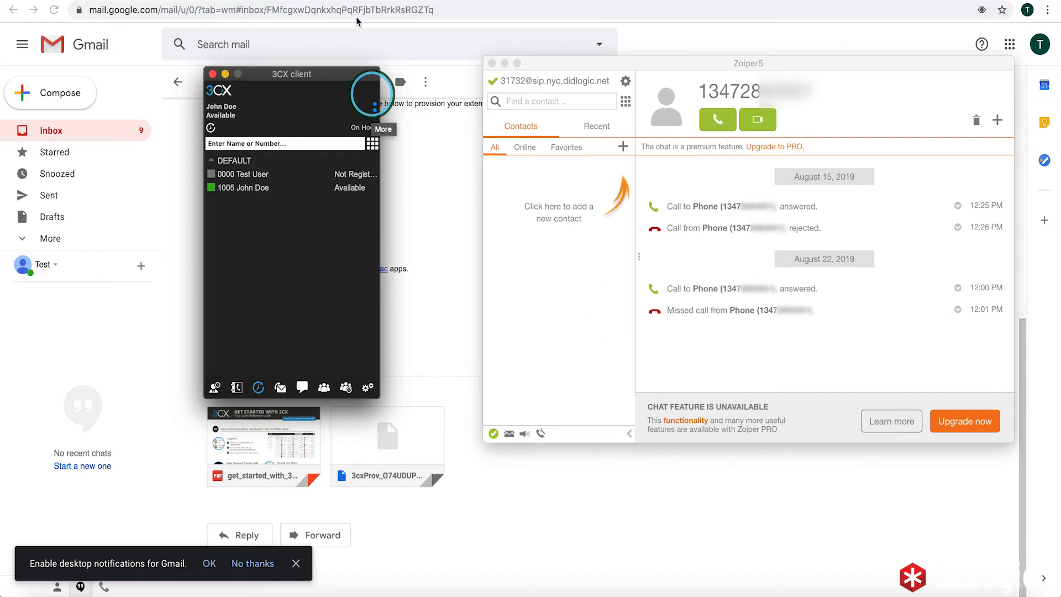
Return to the 3CX admin console and bring up the Dashboard
click(310, 1)
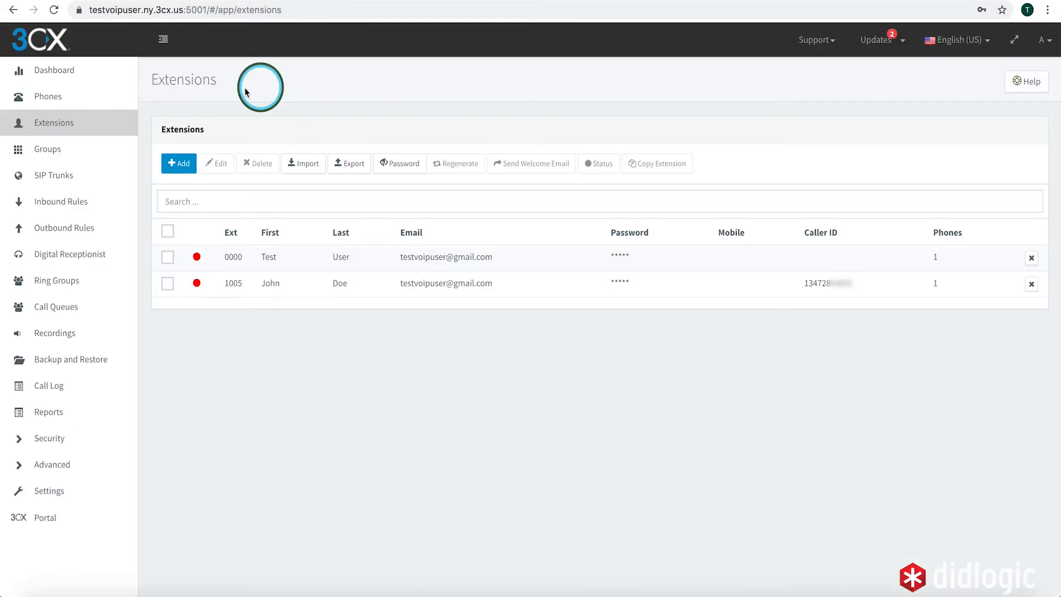
click(69, 72)
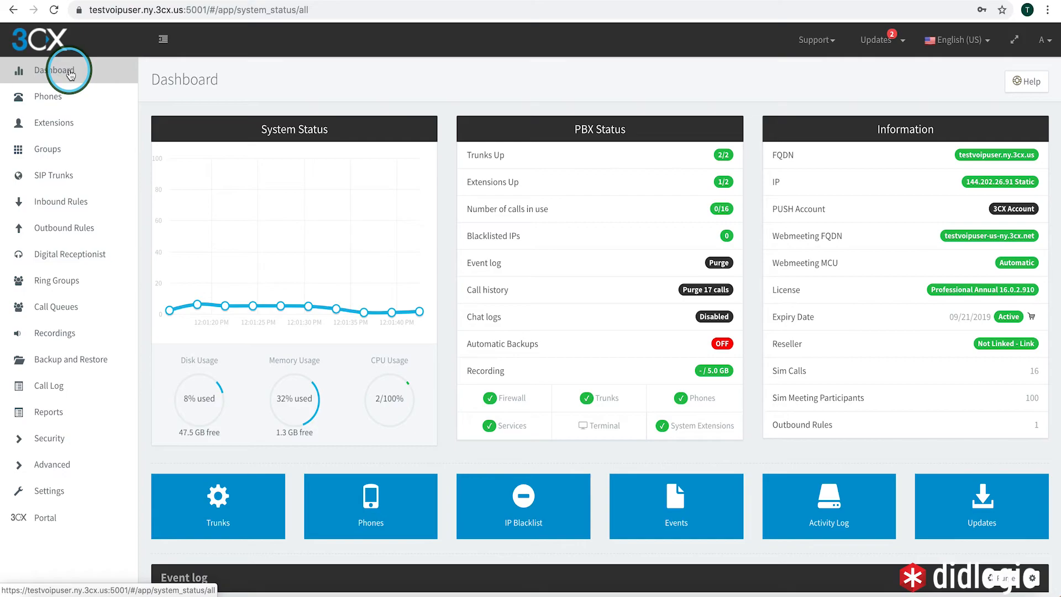